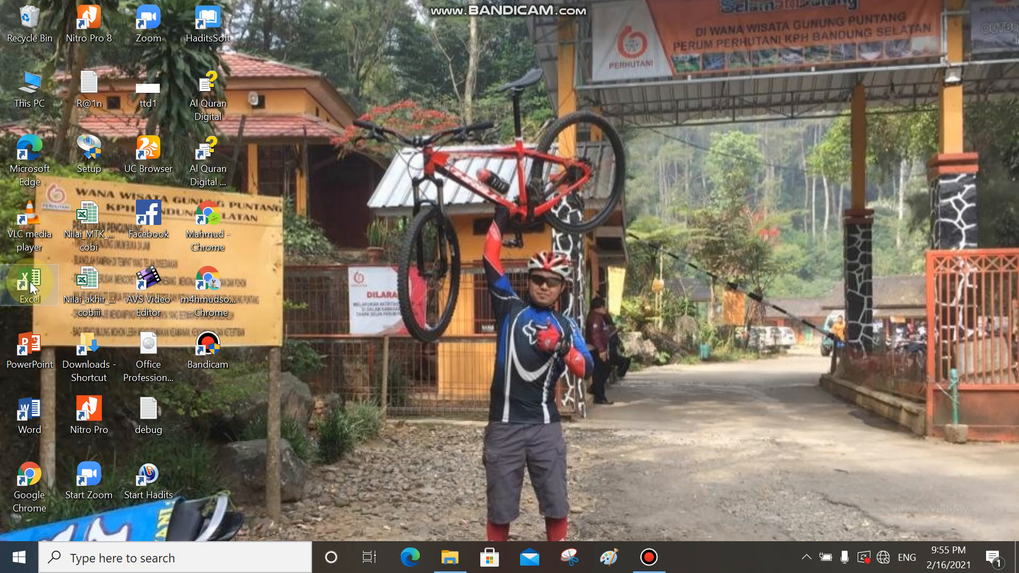
- Launch Excel and create a new blank workbook
double_click(29, 281)
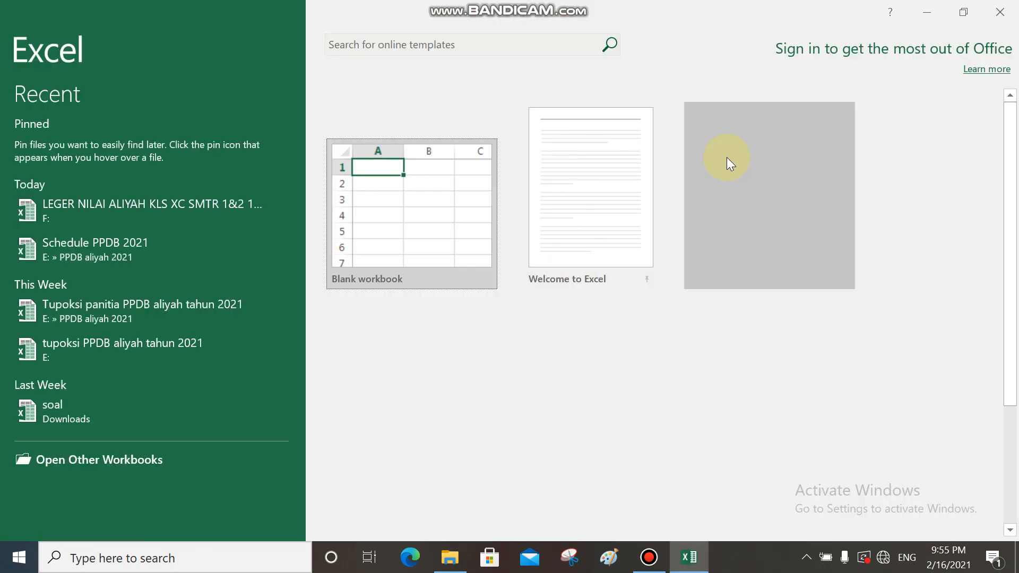
click(418, 208)
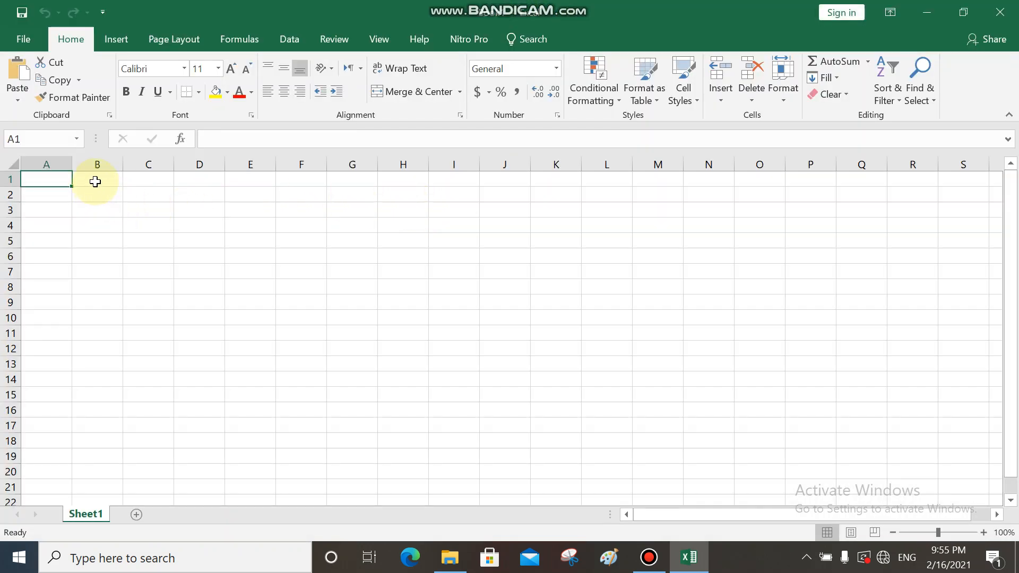
click(95, 181)
click(96, 197)
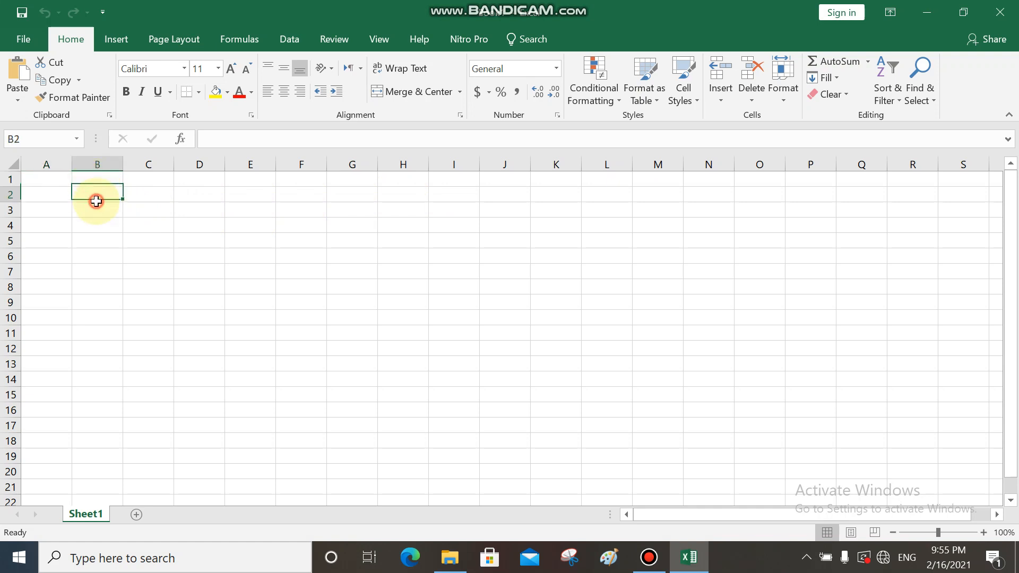
click(62, 196)
click(53, 179)
click(95, 179)
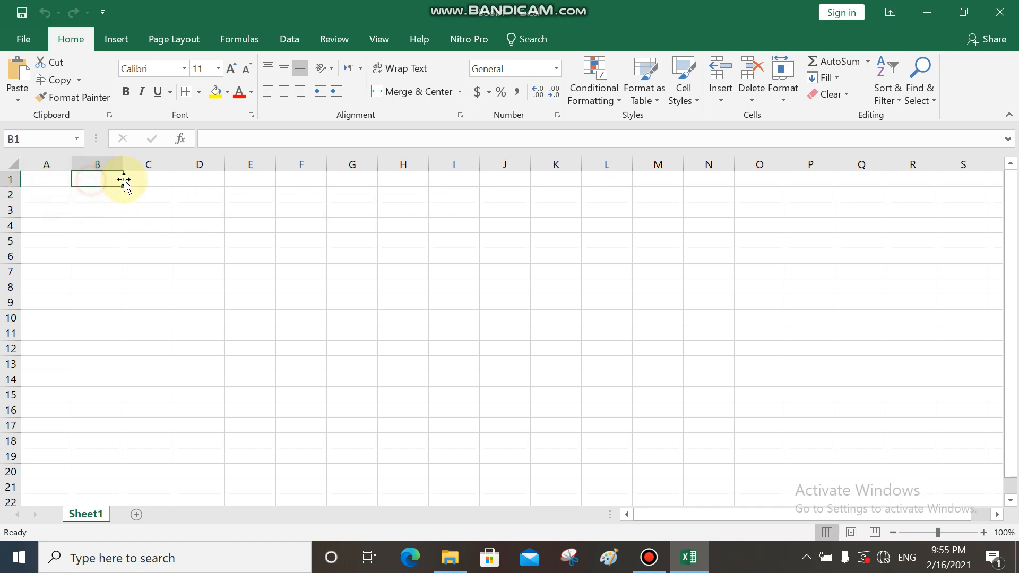
click(137, 176)
click(183, 180)
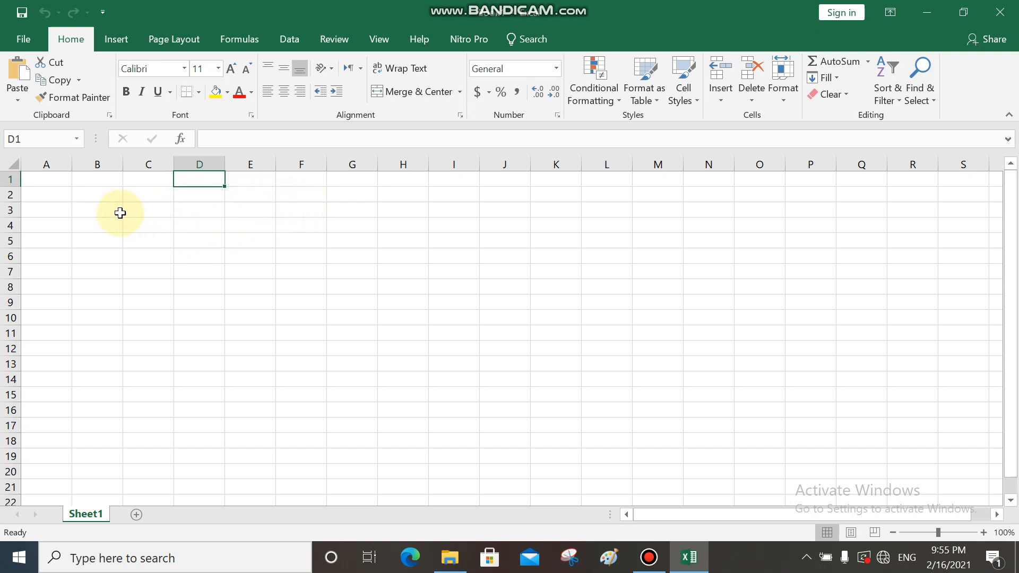
- Enter the column headers NAMA, N1, N2 and N3 across row 1 starting at A1
click(54, 180)
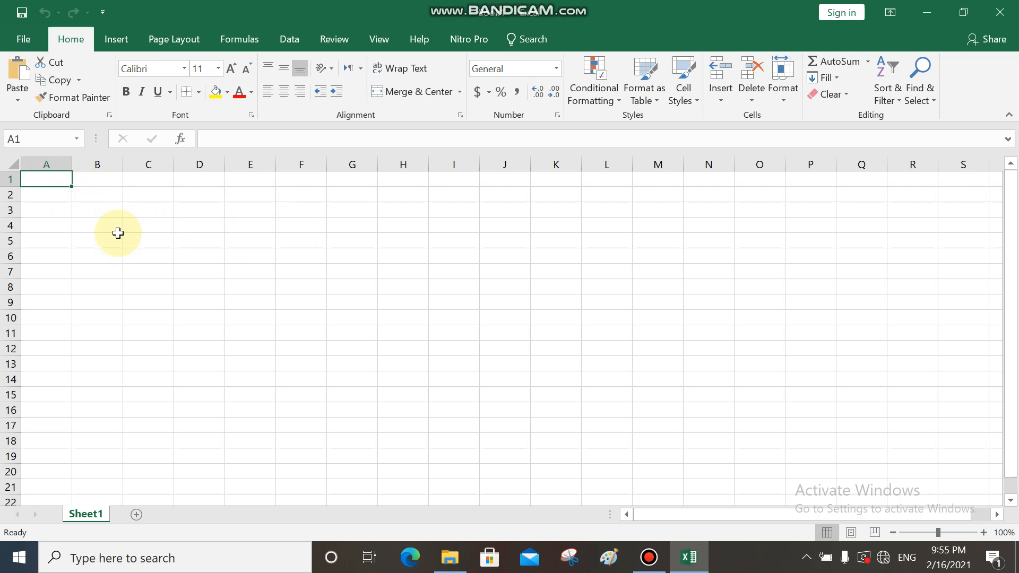
text(NAMA)
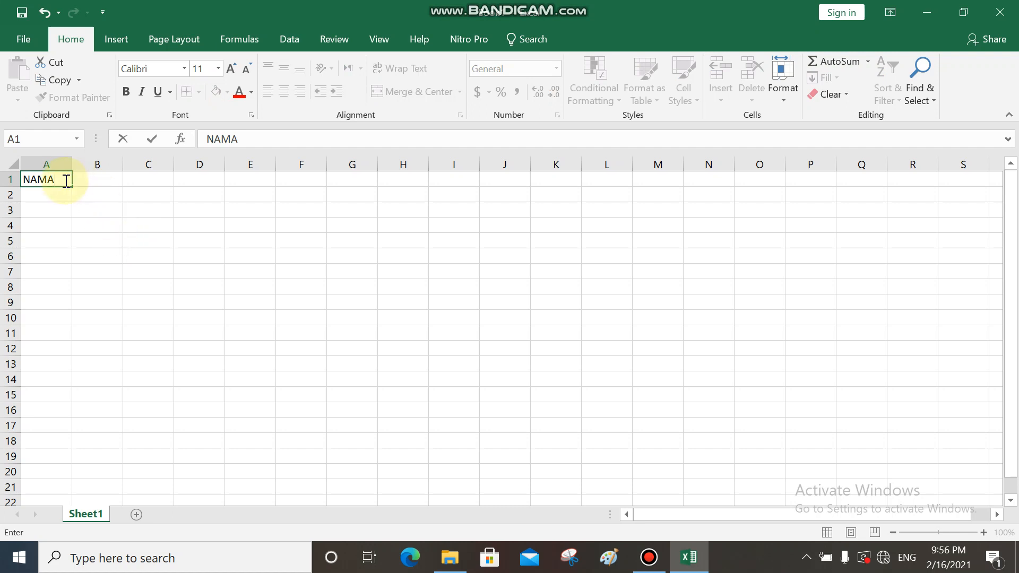
click(95, 180)
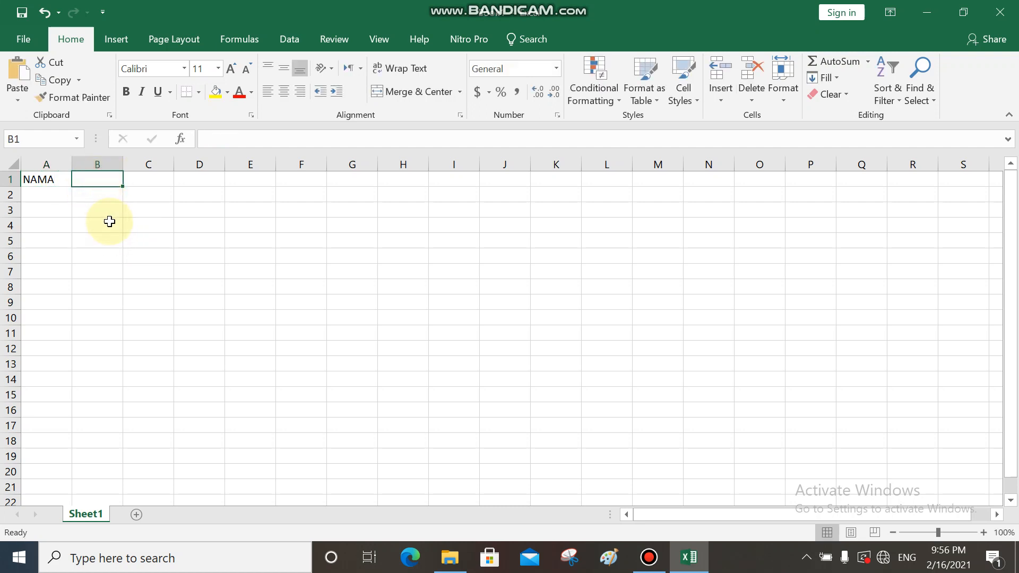
text(N1)
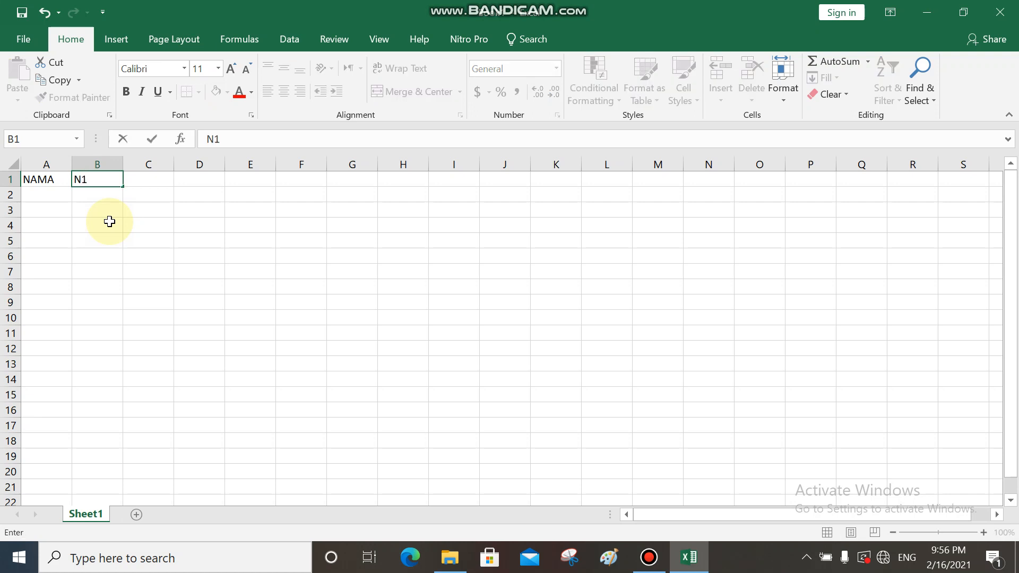
click(103, 194)
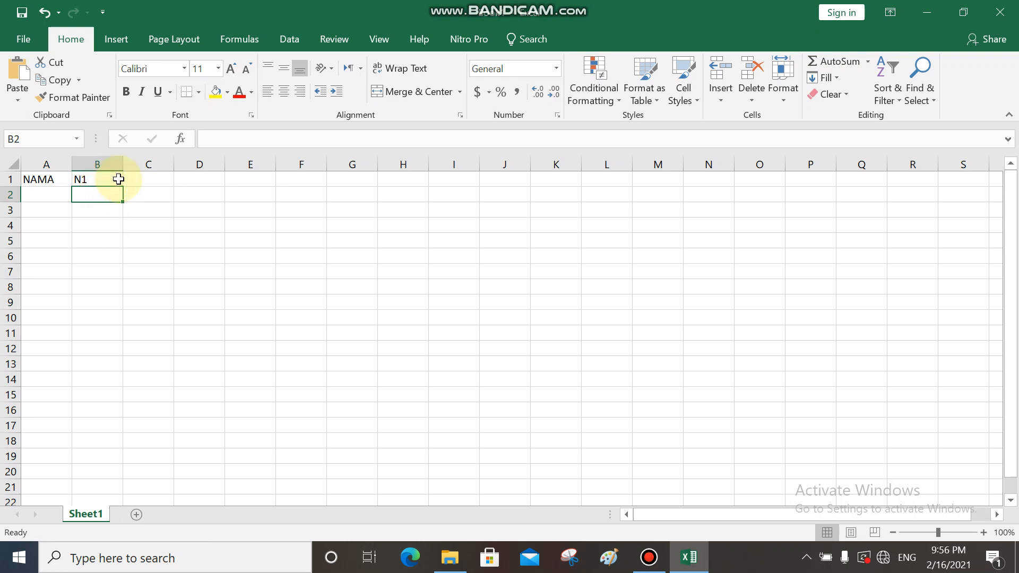
click(113, 178)
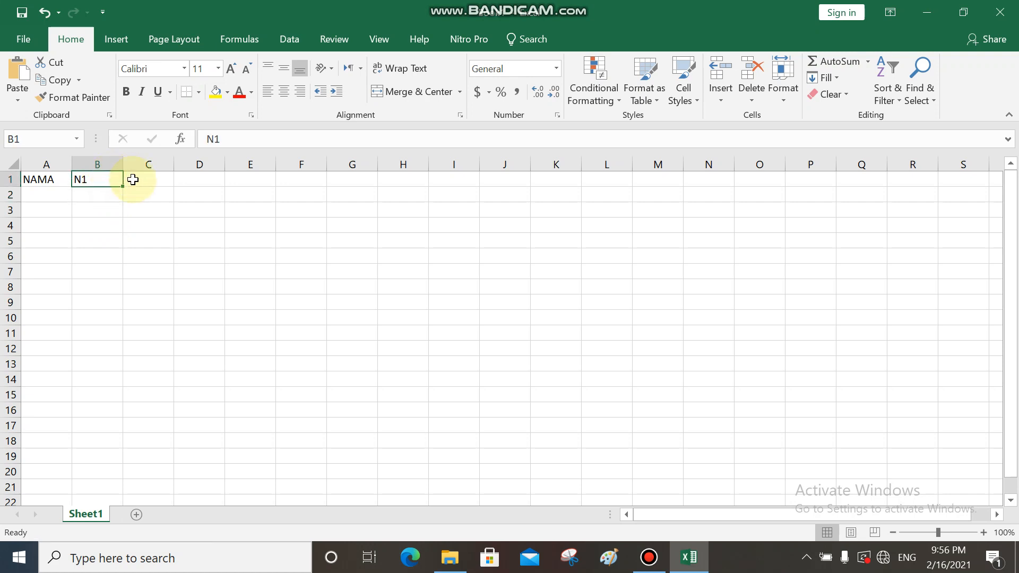
click(131, 179)
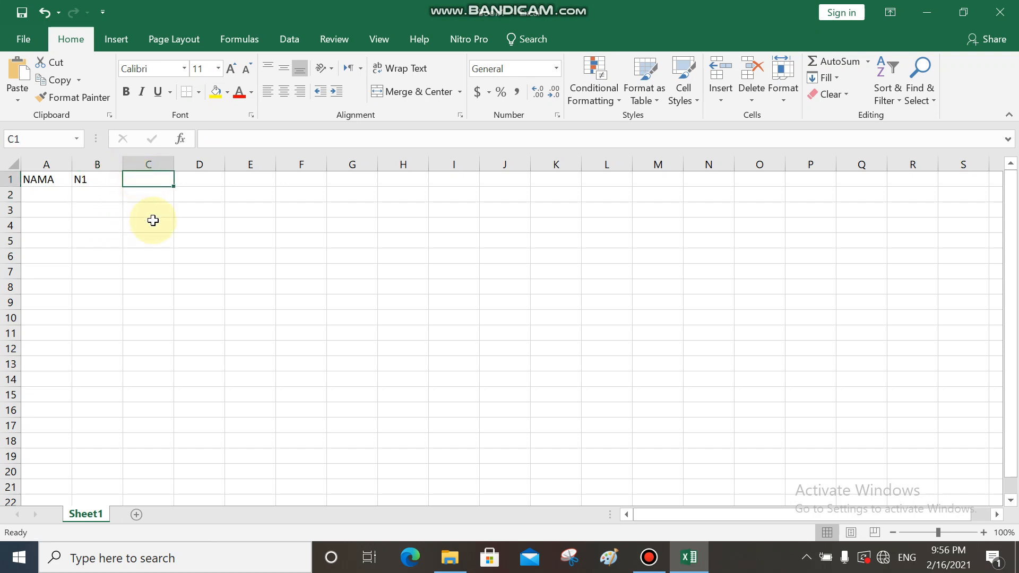
text(N2)
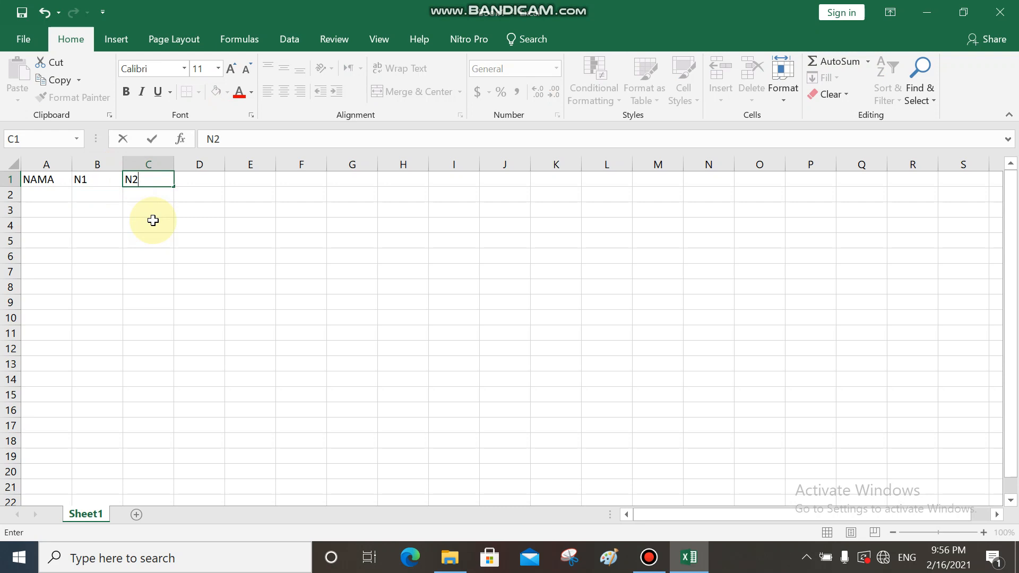
key(Tab)
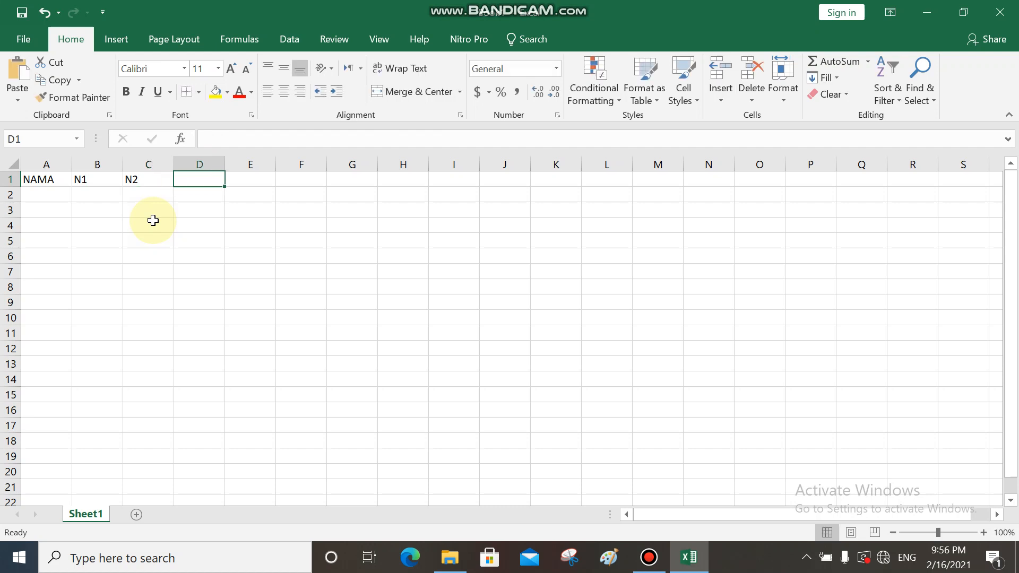
text(N)
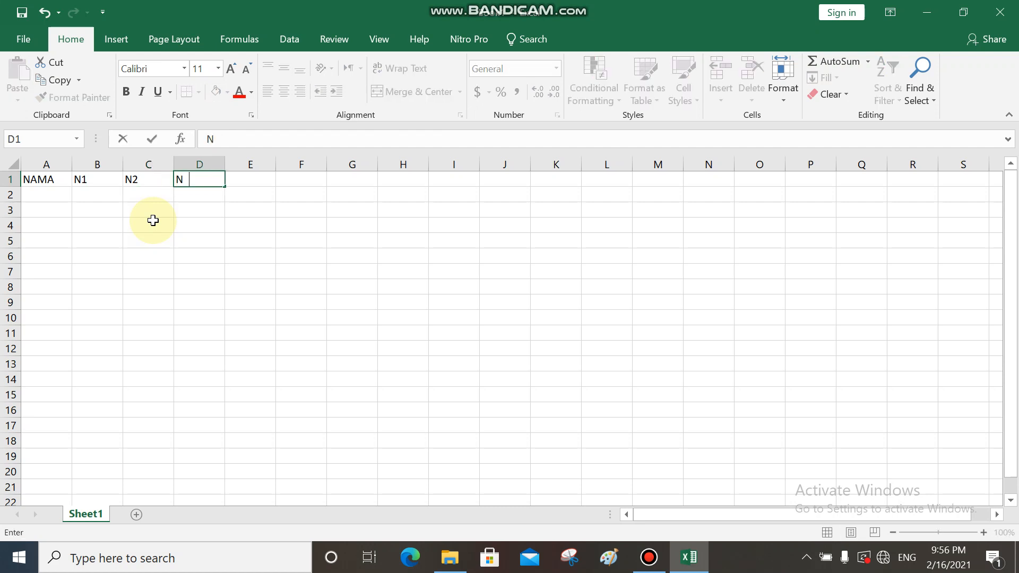
text(3)
click(97, 180)
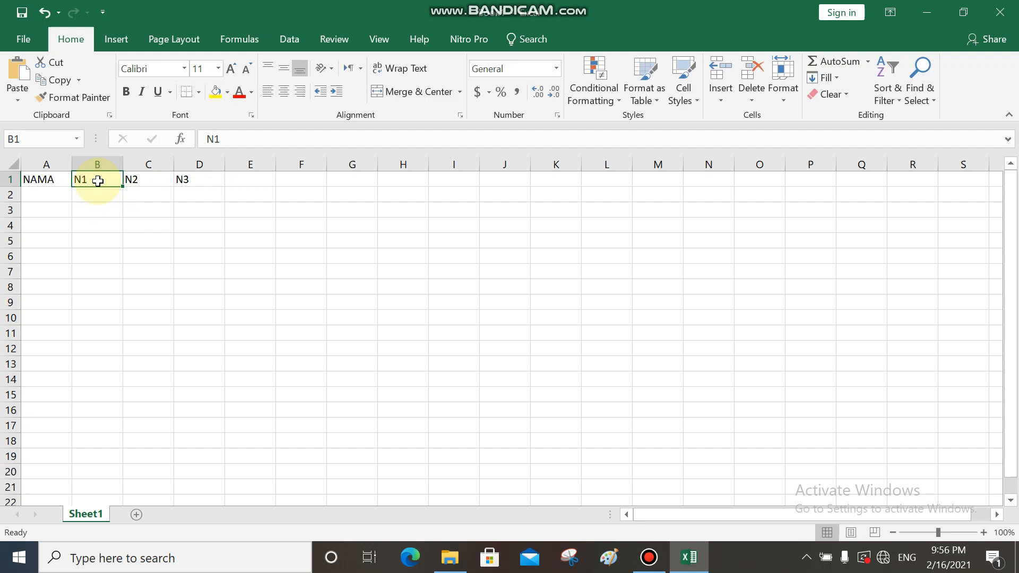
key(Right)
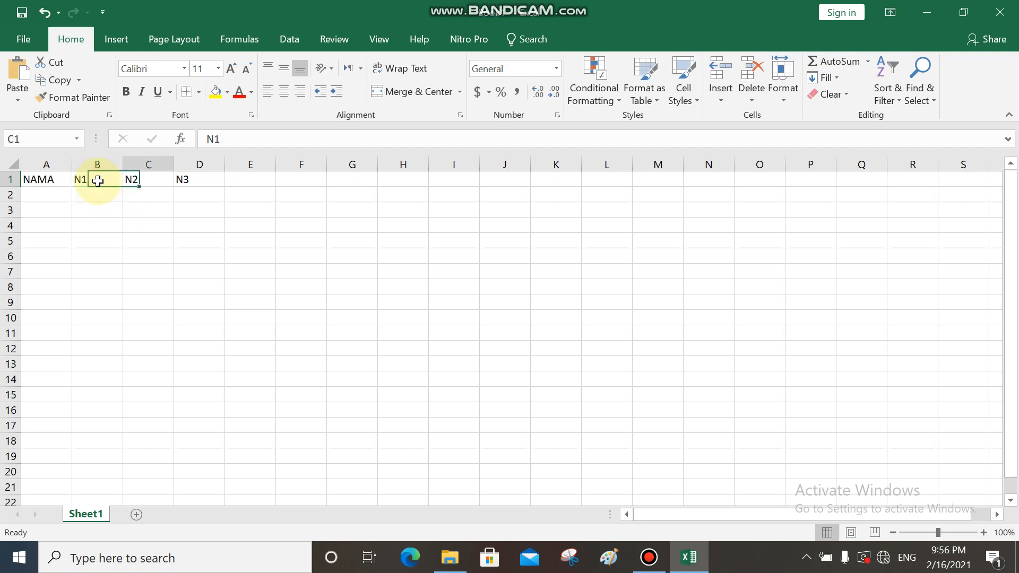
key(Right)
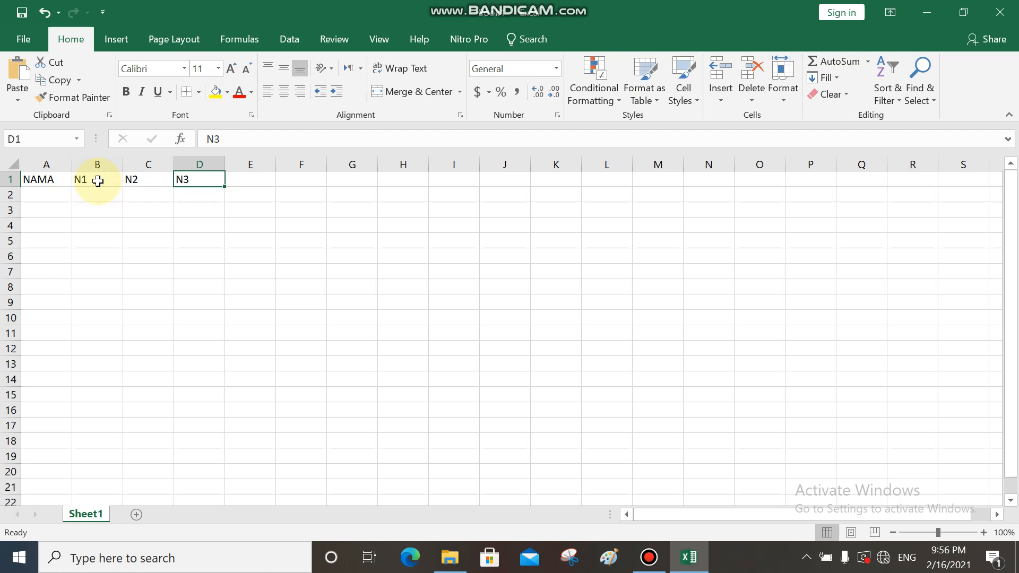
key(Left)
key(Right)
key(Left)
key(Left)
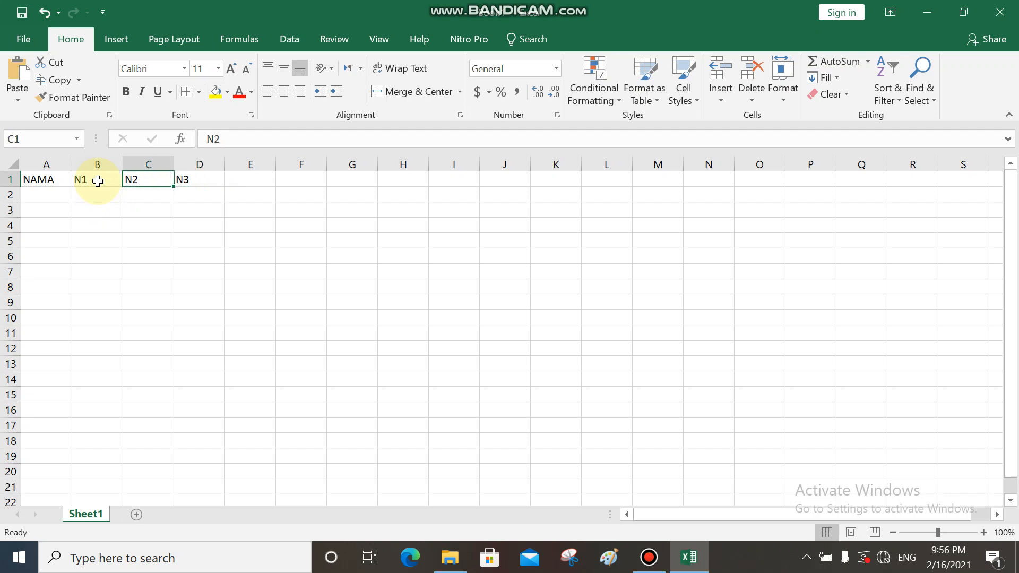
key(Right)
key(Right)
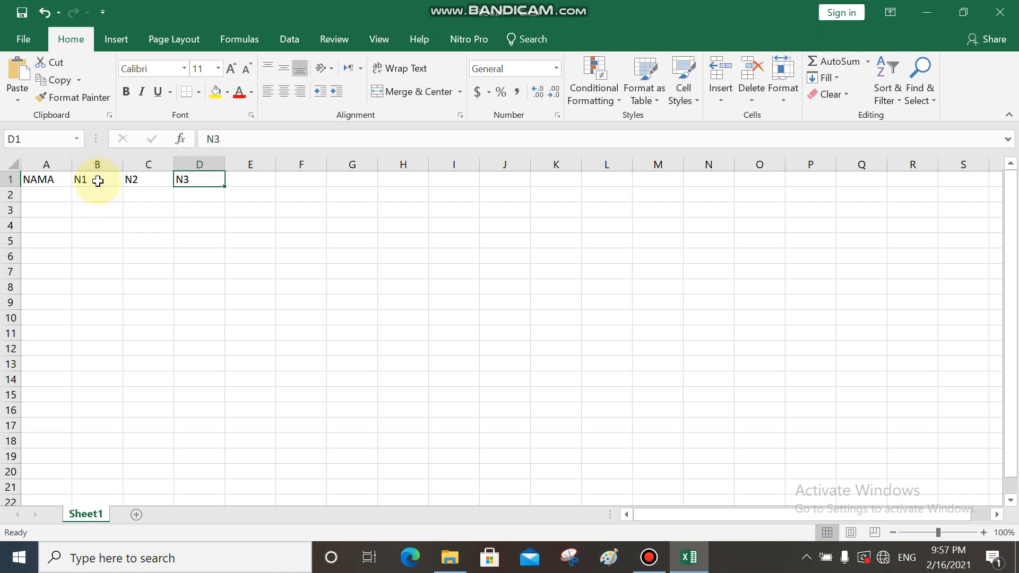
- Add the header JUMLAH in cell E1 next to N3
key(Right)
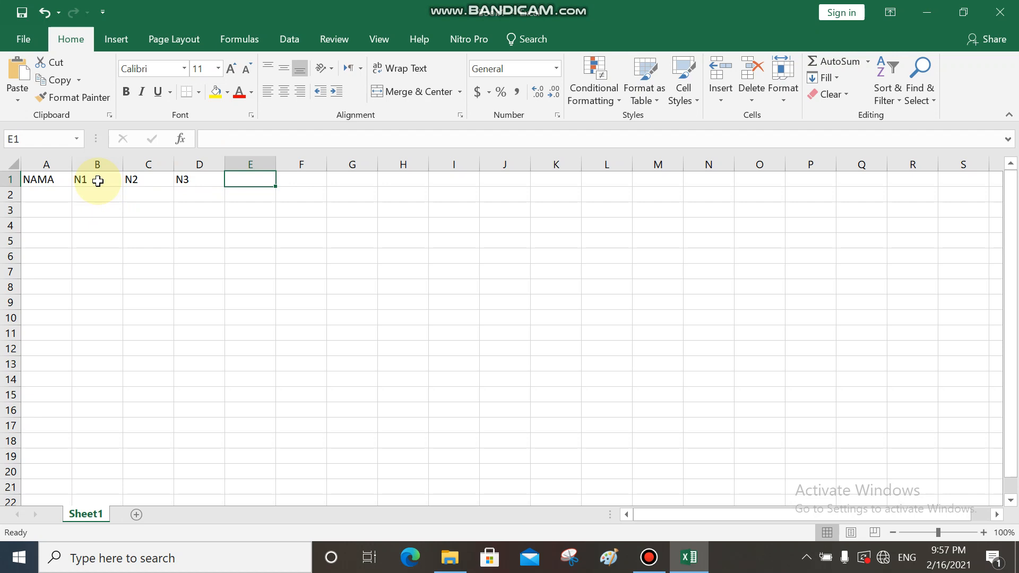
text(J)
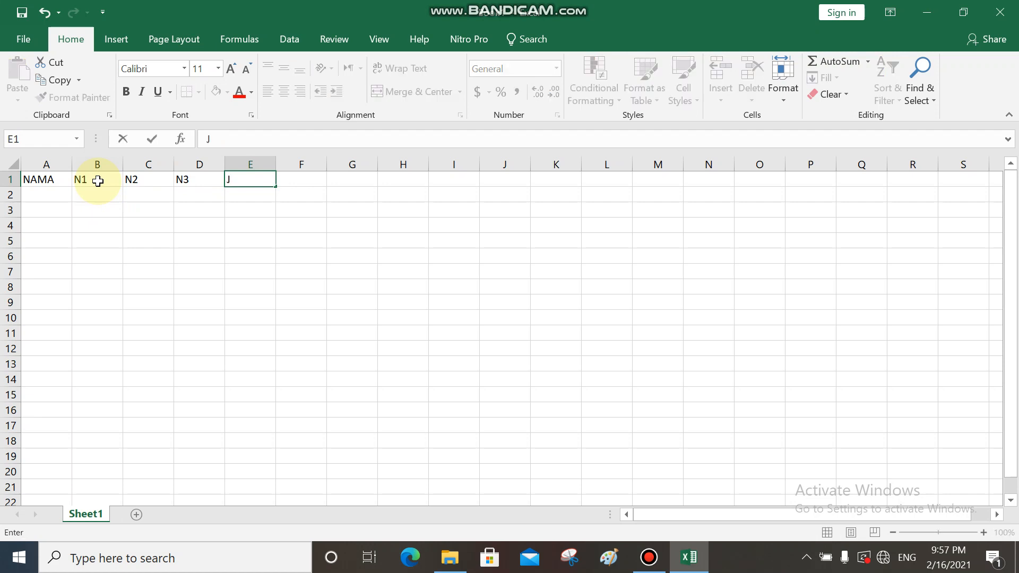
text(UMLAH)
key(Return)
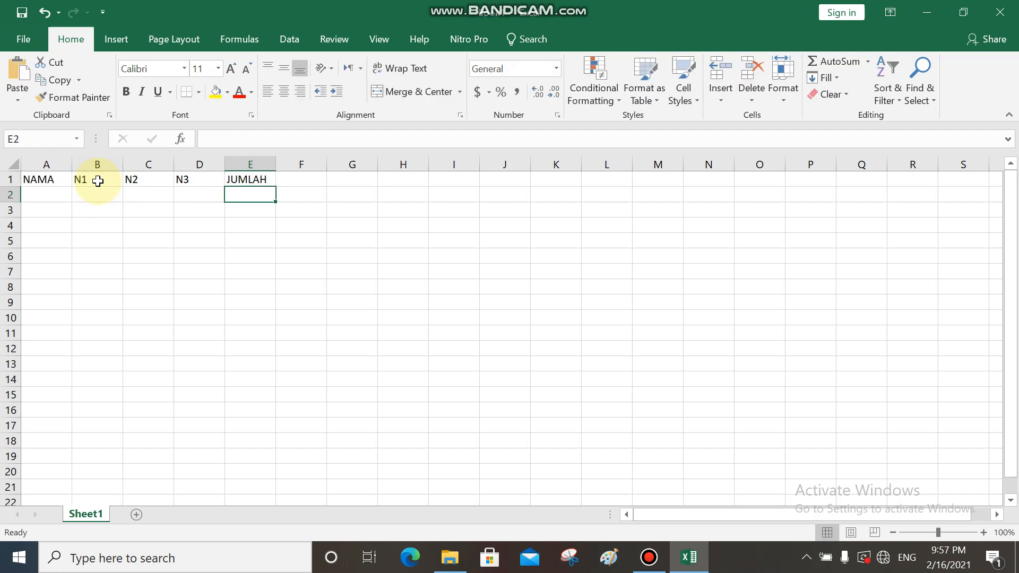
- Enter the names A, B, C, D, E and F down column A in cells A2 to A7
key(Left)
key(Left)
key(Left)
key(Left)
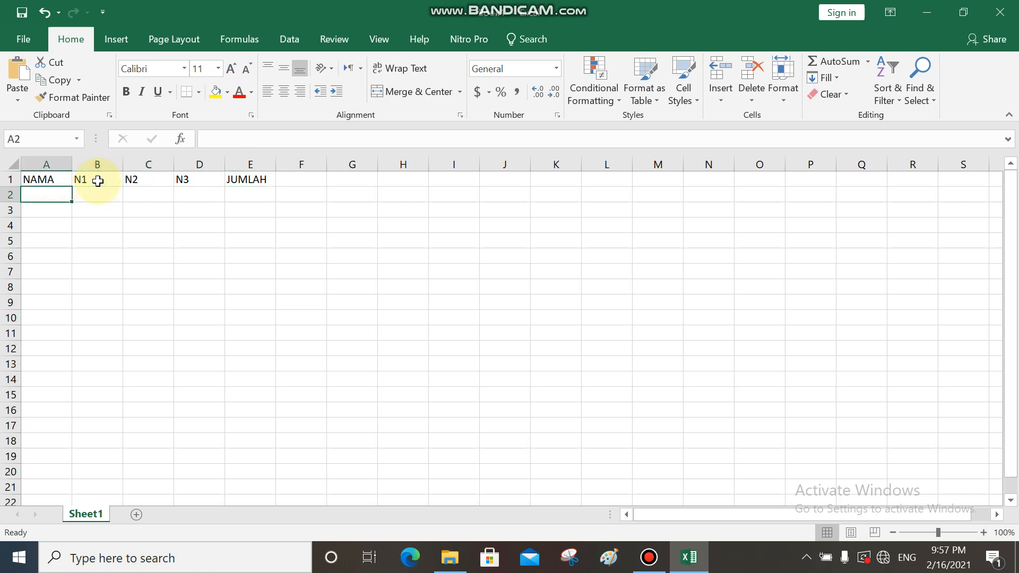
click(42, 178)
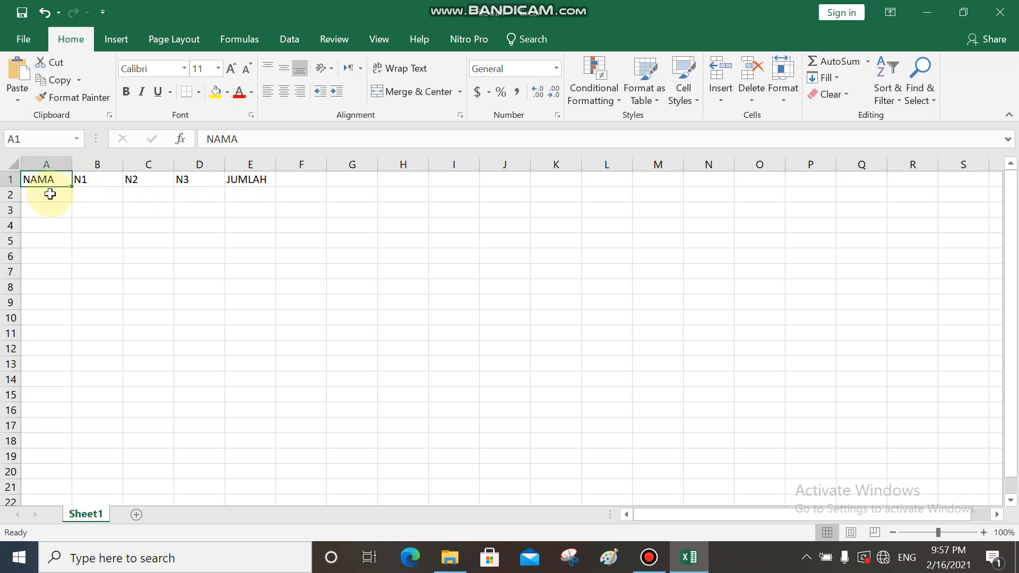
click(50, 194)
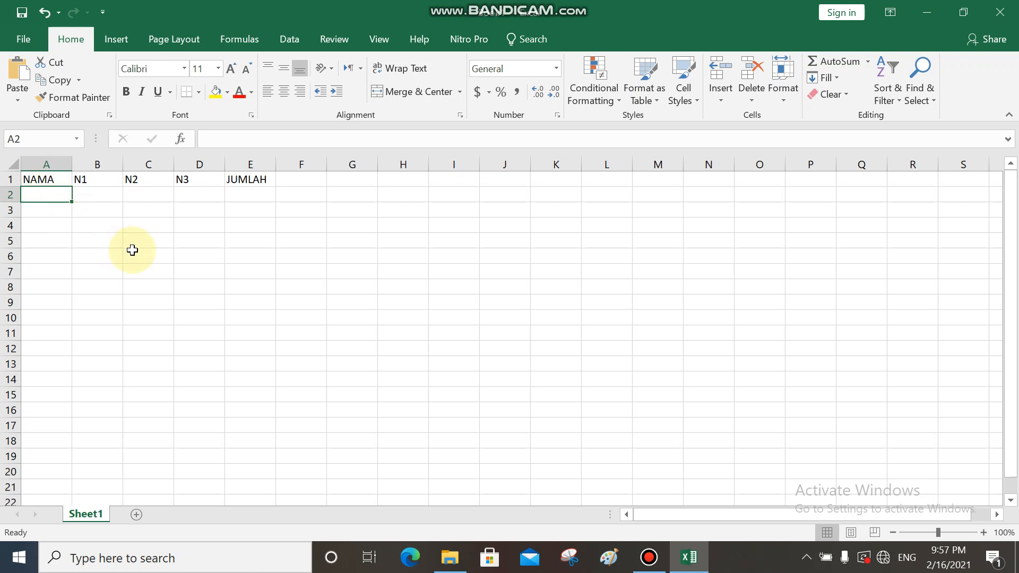
text(A)
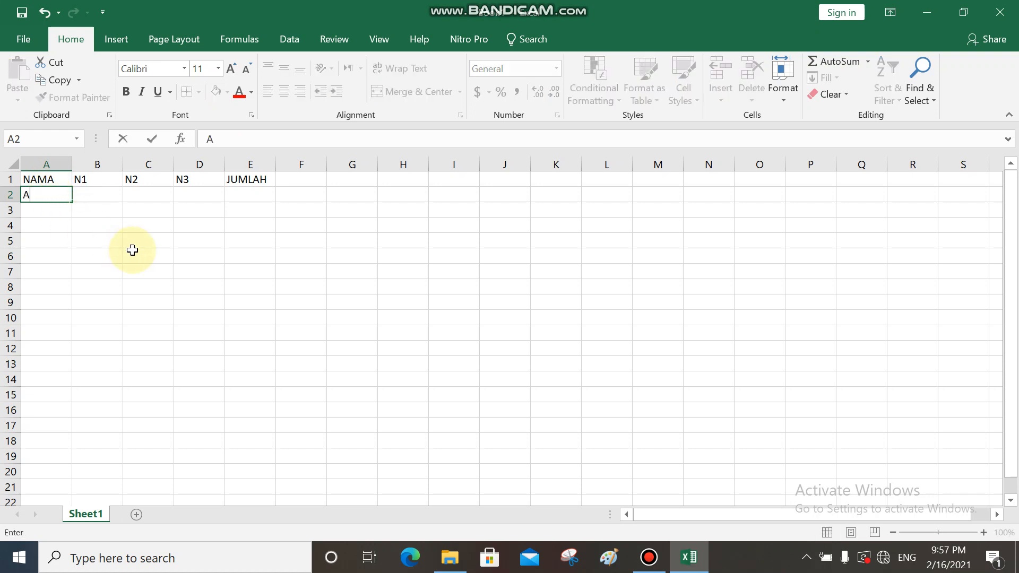
key(Return)
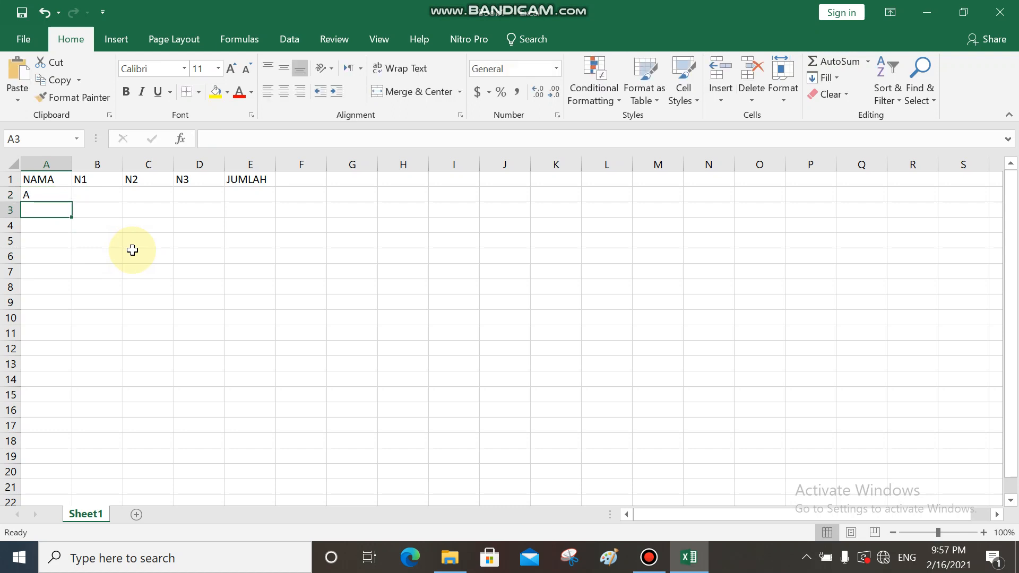
text(B)
key(Return)
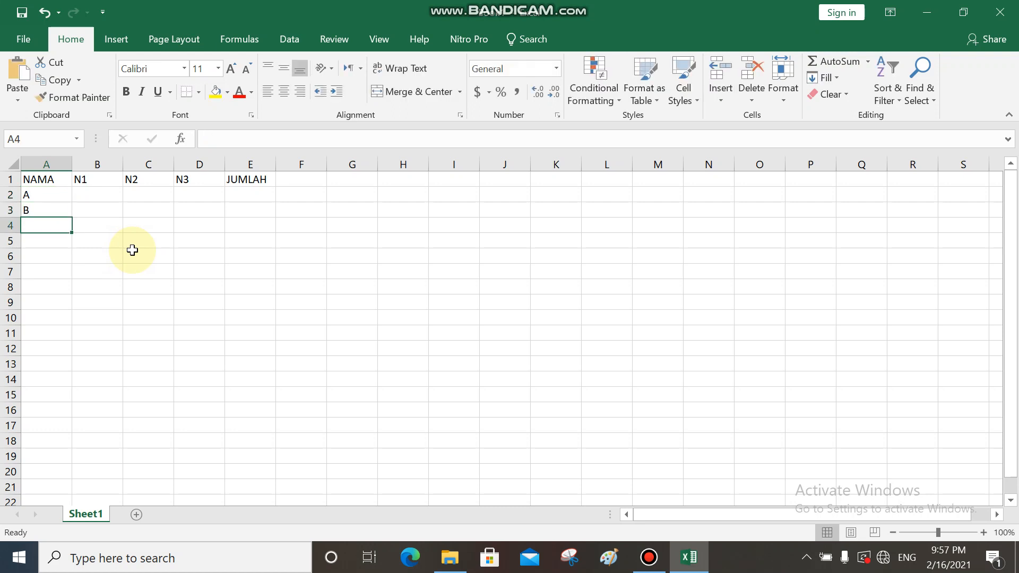
text(C)
key(Return)
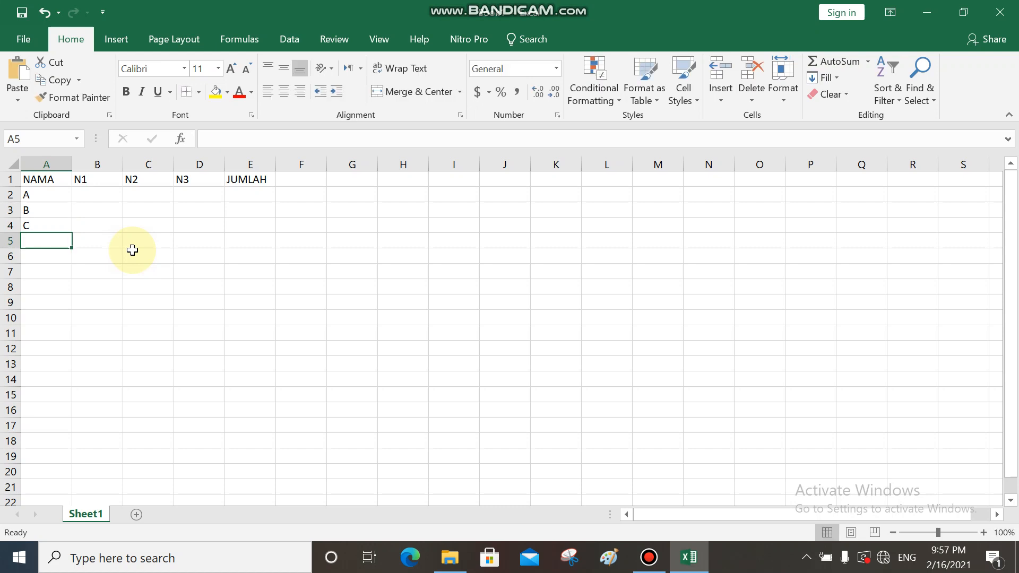
text(D)
key(Return)
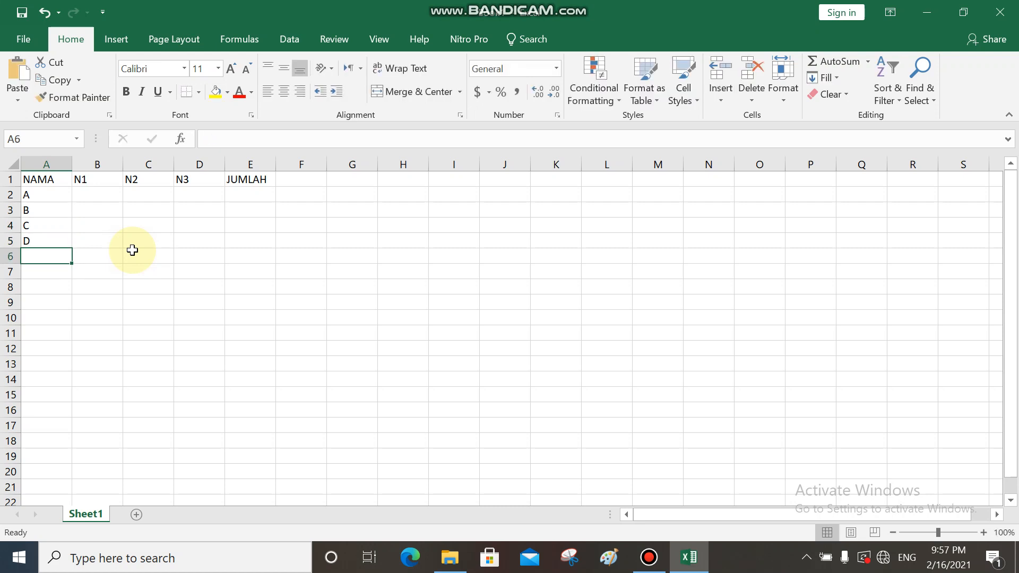
text(E)
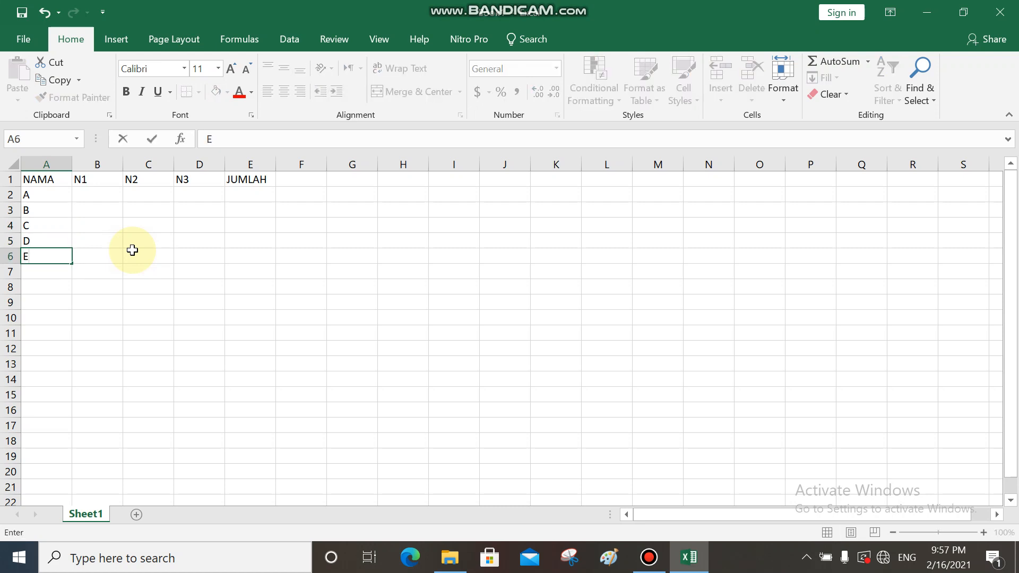
key(Return)
text(F)
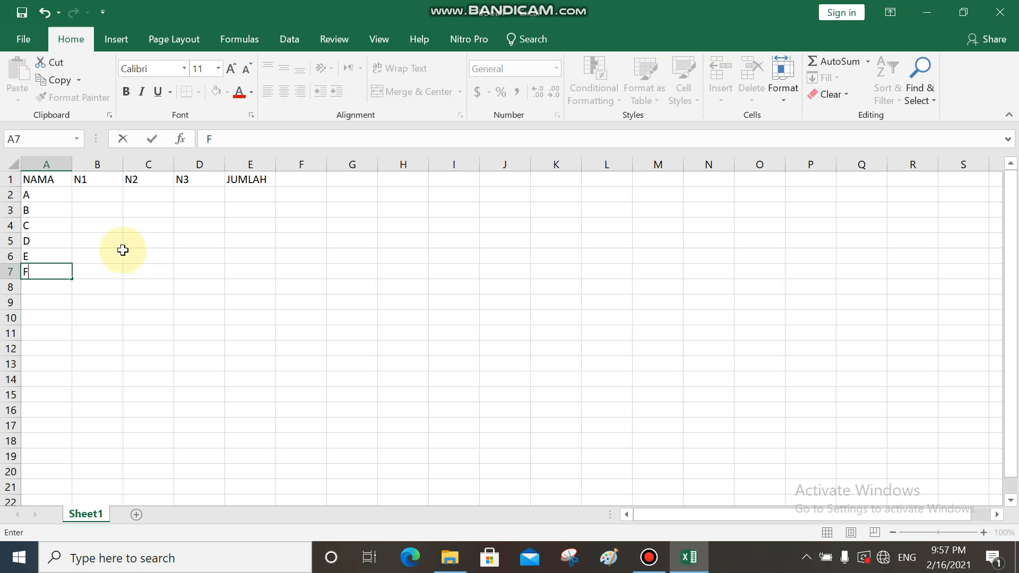
click(47, 195)
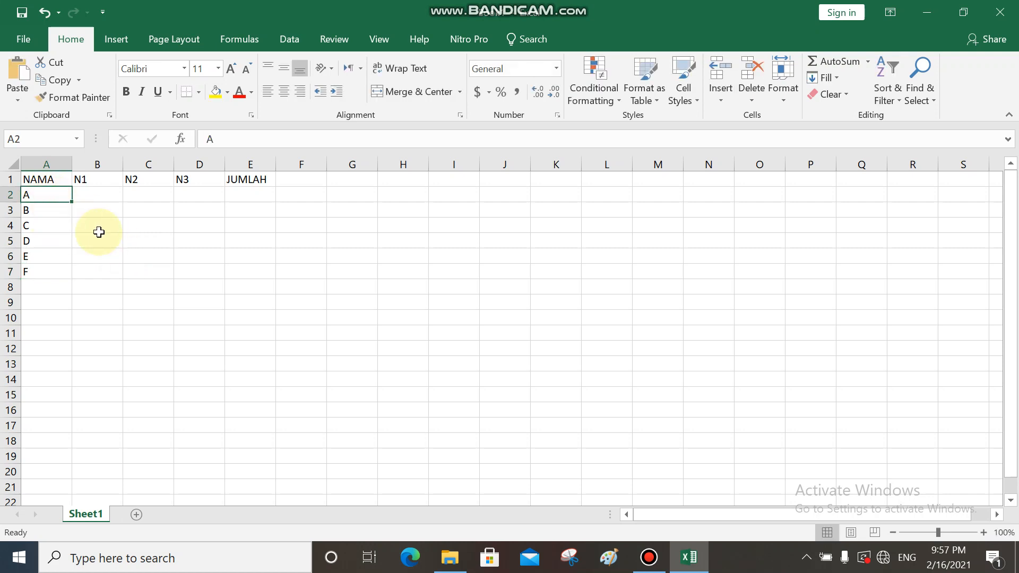
key(Down)
key(Down)
key(Down)
key(Down)
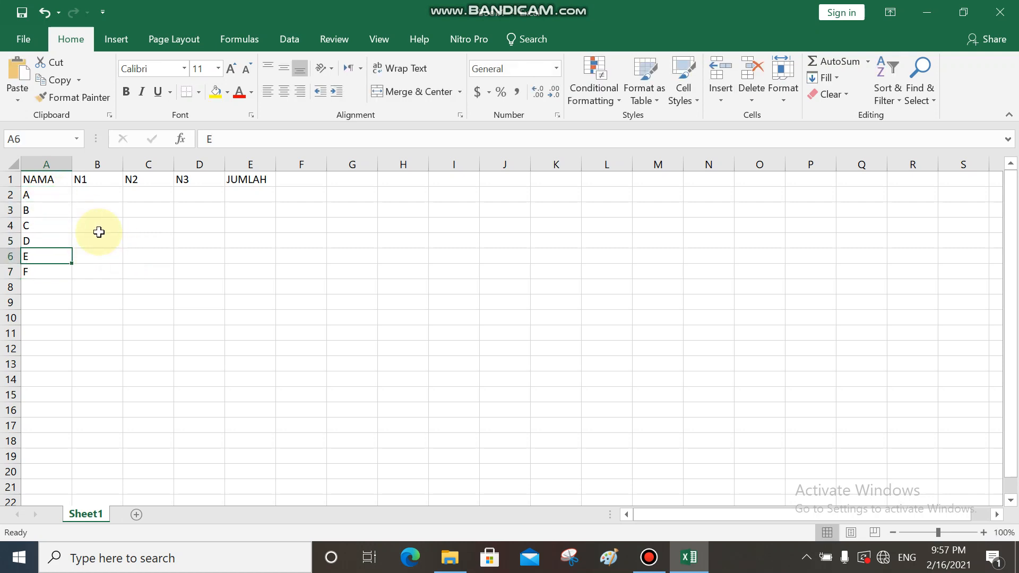
key(Down)
key(Up)
key(Up)
key(Up)
key(Up)
key(Up)
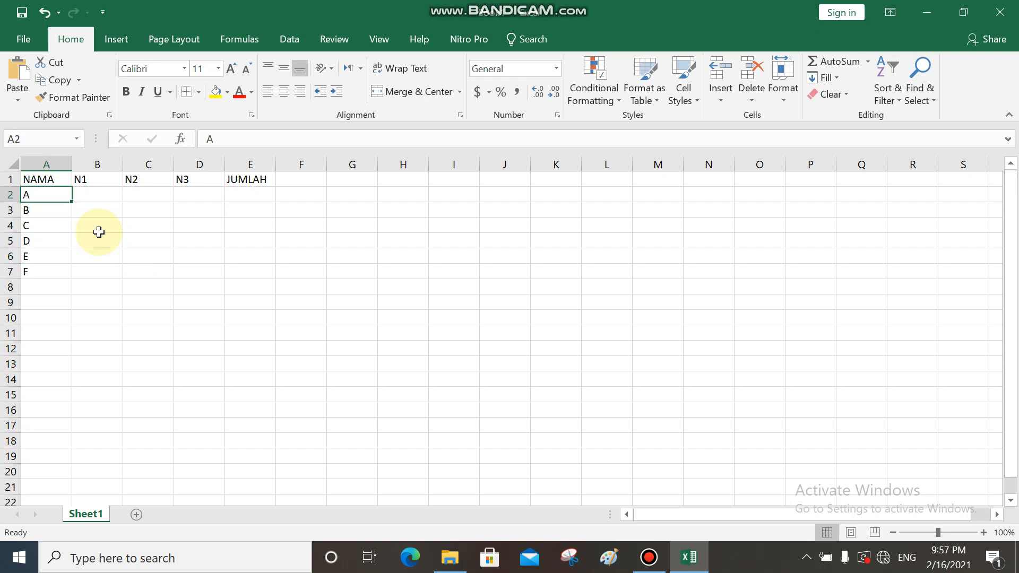
key(Down)
key(Down)
key(Down)
key(Down)
key(Down)
key(Down)
key(Down)
key(Down)
key(Down)
key(Down)
key(Down)
key(Down)
key(Down)
key(Down)
key(Down)
key(Down)
key(Down)
key(Down)
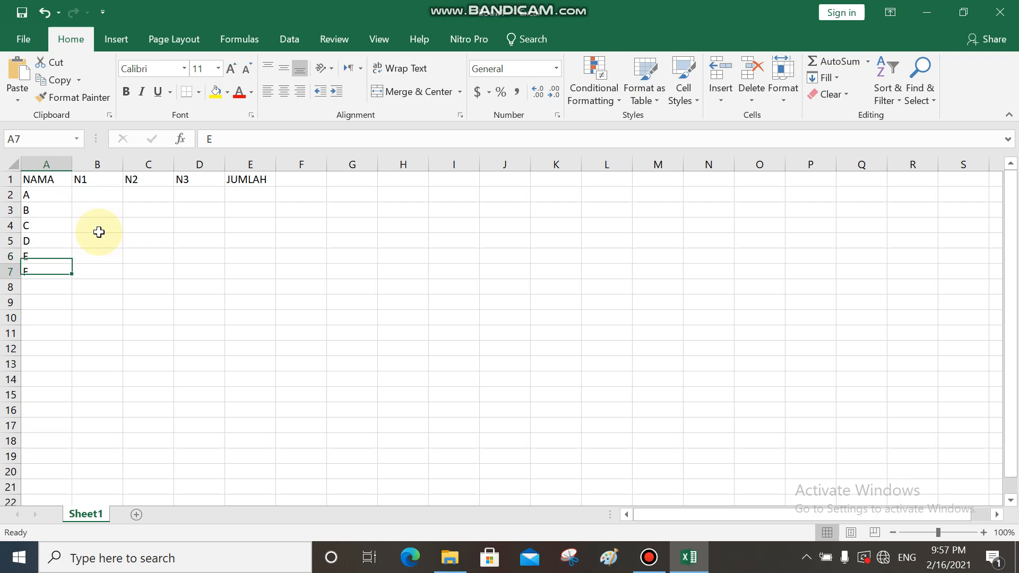
key(Up)
key(Up)
key(Up)
key(Up)
key(Up)
key(Up)
key(Up)
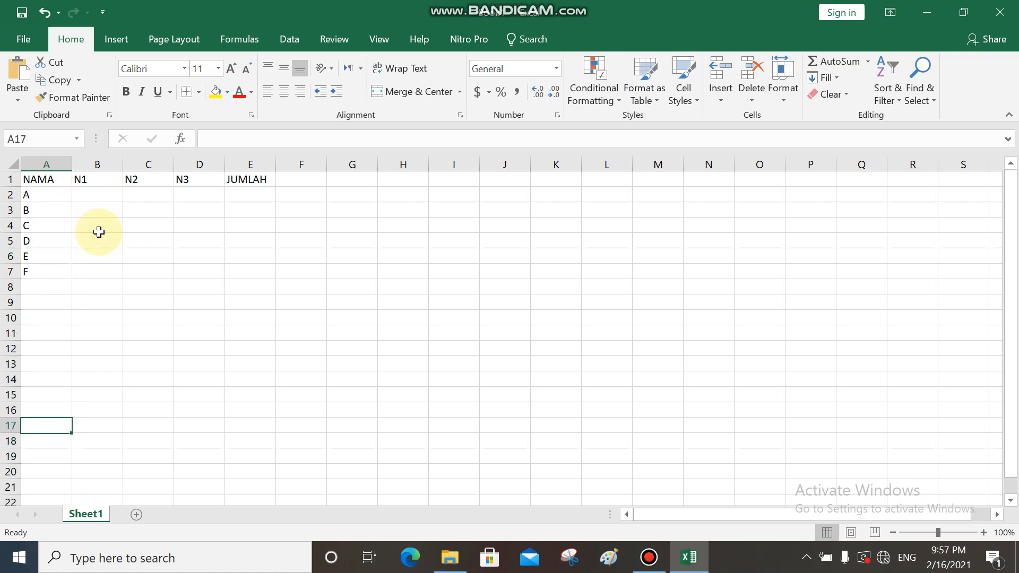
key(Up)
key(Up)
key(Up)
key(Up)
key(Up)
key(Up)
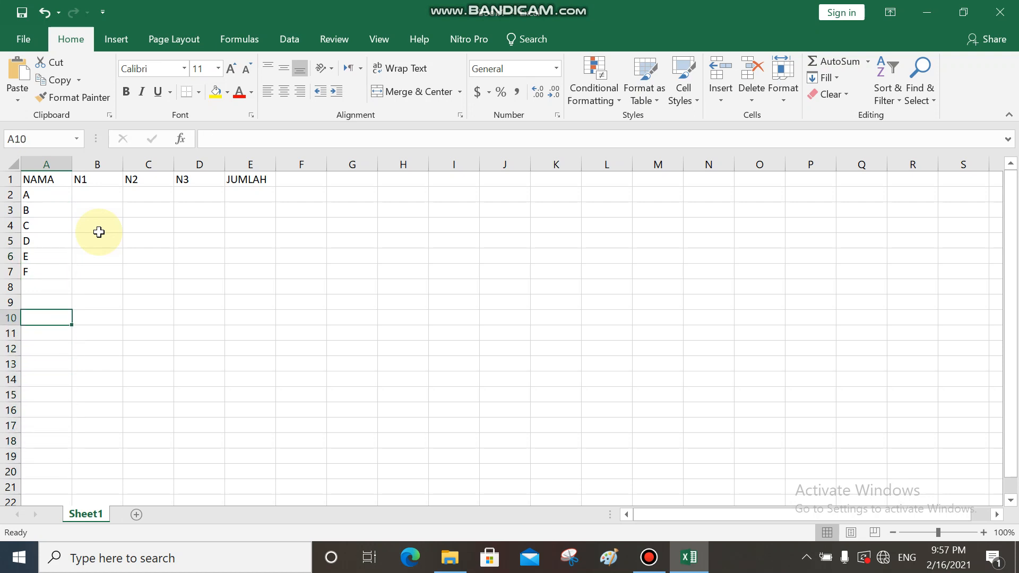
key(Up)
key(Up)
key(Up)
key(Up)
key(Up)
key(Up)
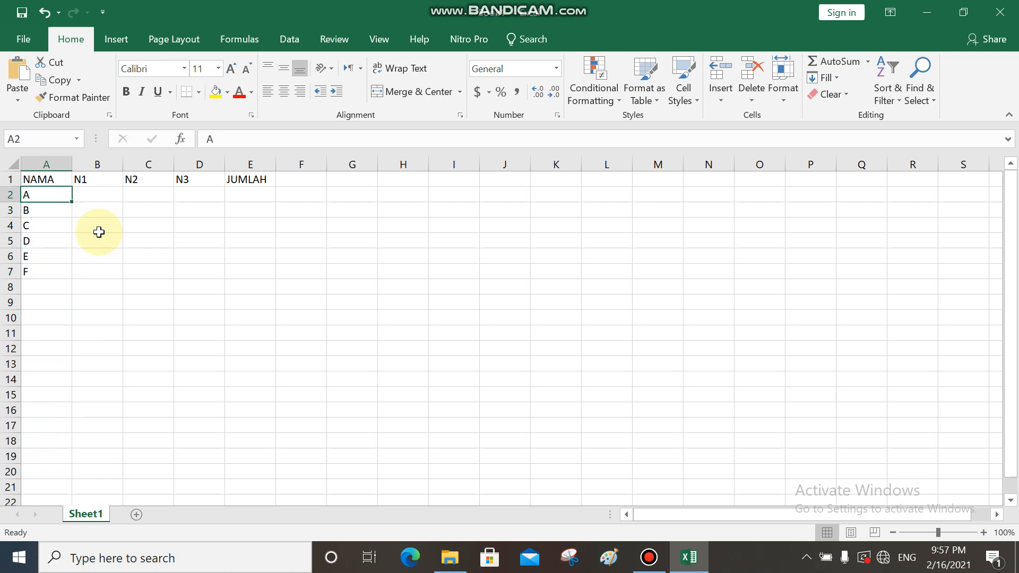
- Enter the scores 76, 79 and 80 for A in N1, N2 and N3 (B2 to D2)
key(Down)
key(Right)
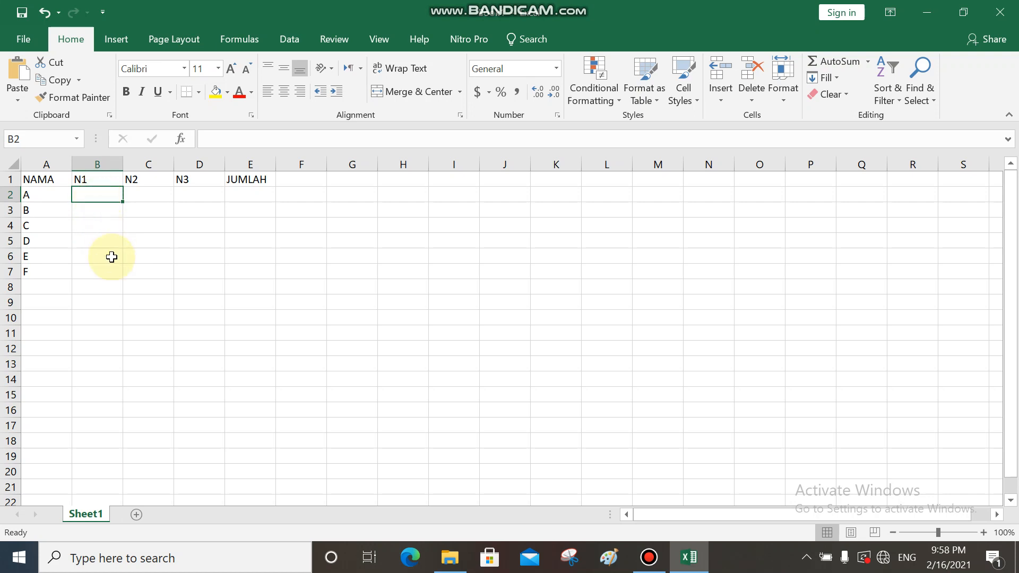
text(76)
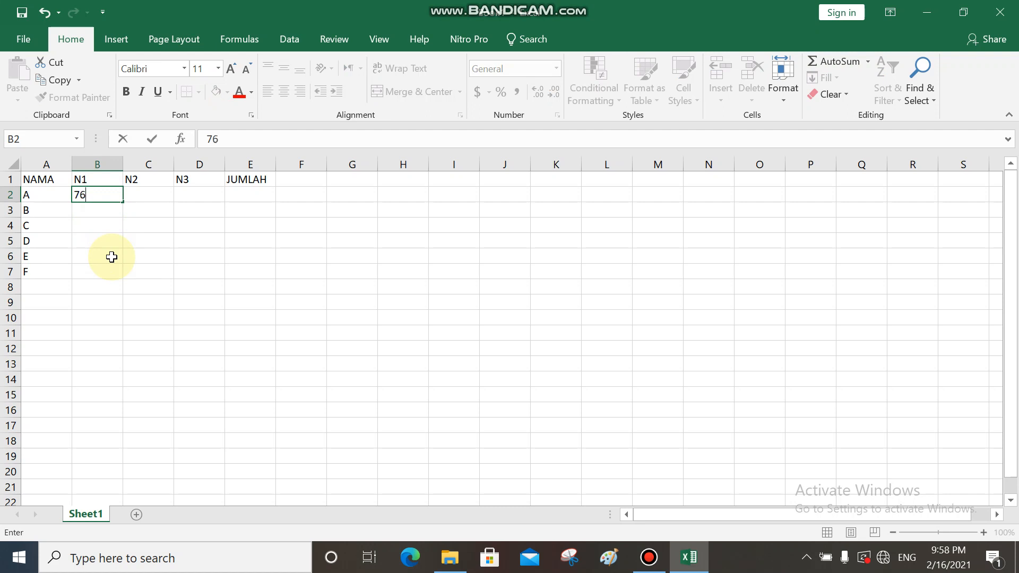
click(135, 195)
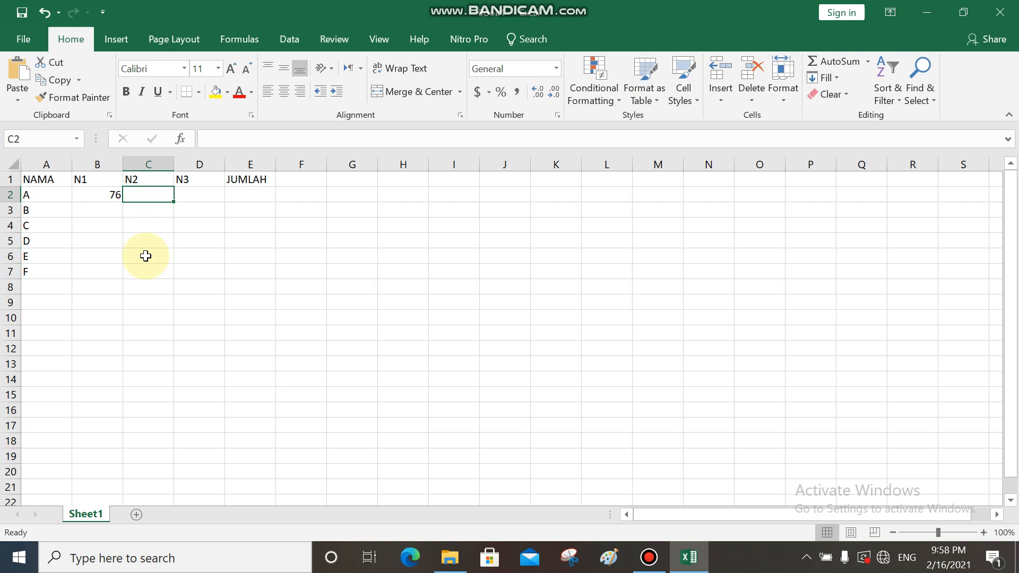
text(79)
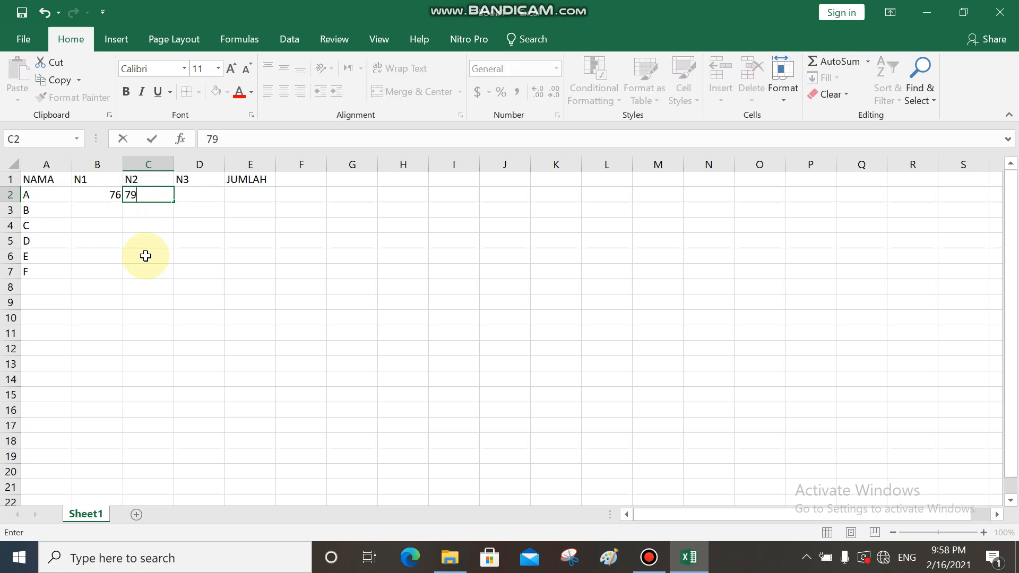
click(190, 195)
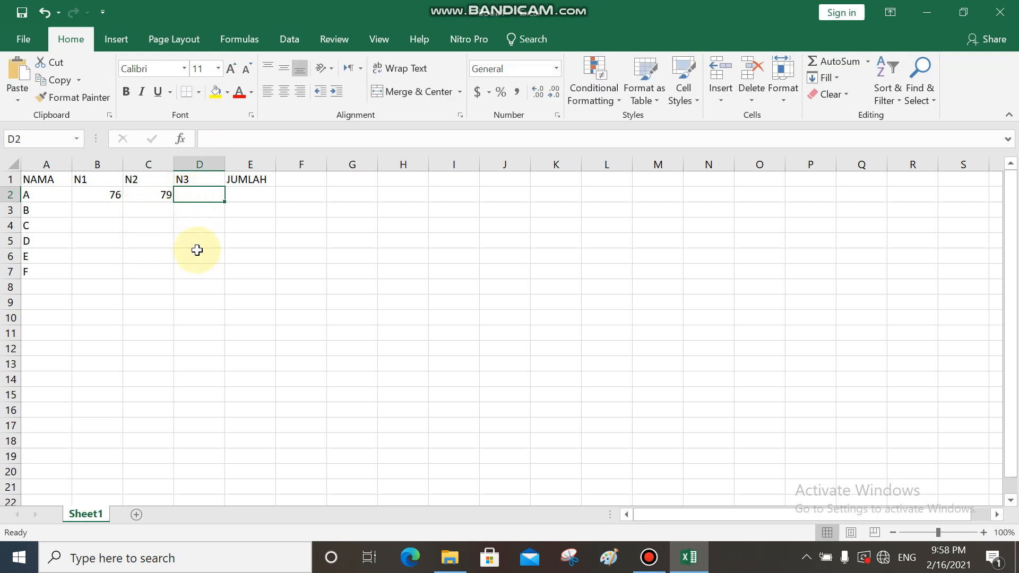
text(80)
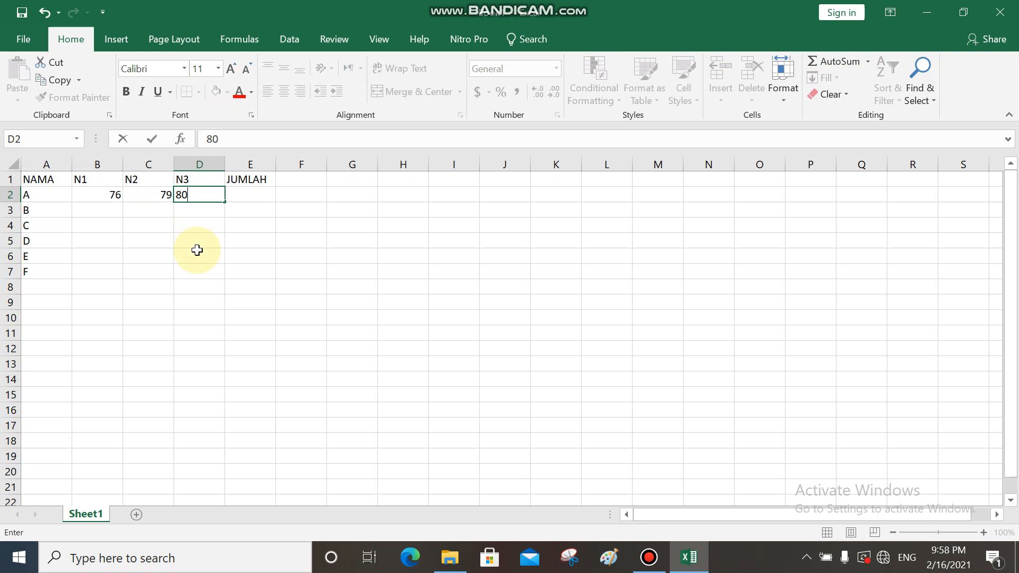
key(Return)
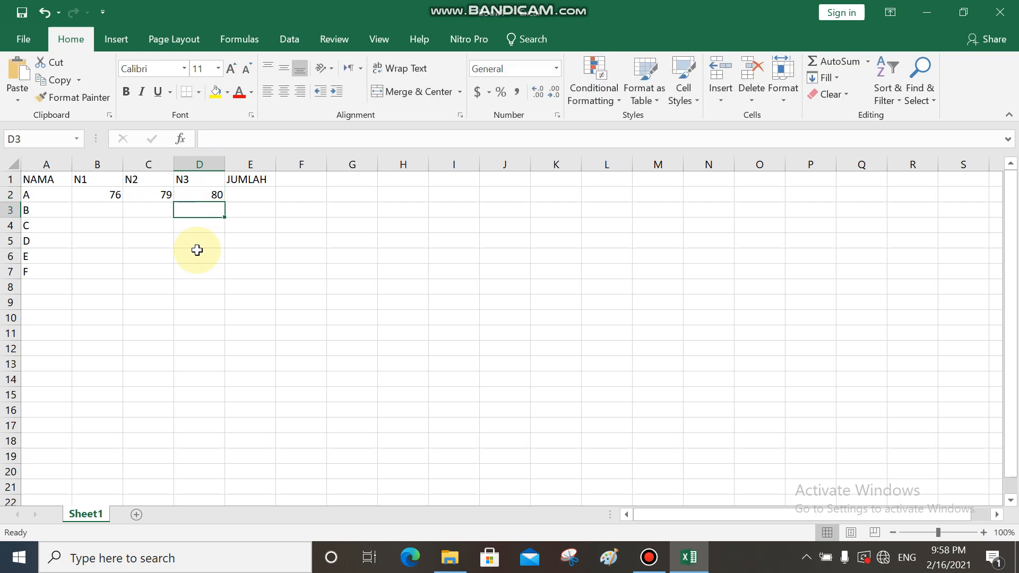
- Enter the scores 75, 77 and 76 for B in N1, N2 and N3 (B3 to D3)
double_click(100, 211)
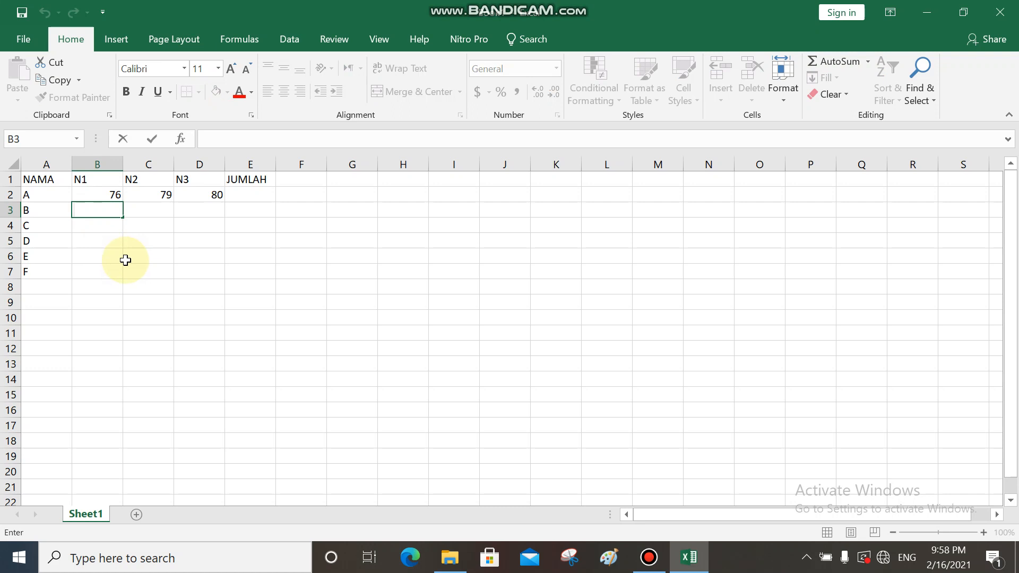
text(75)
click(152, 212)
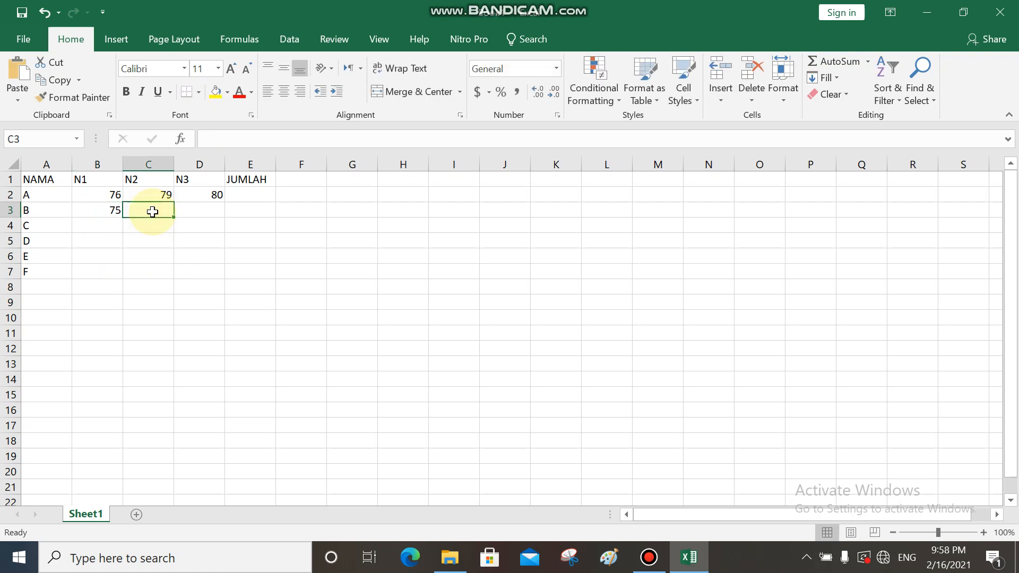
text(77)
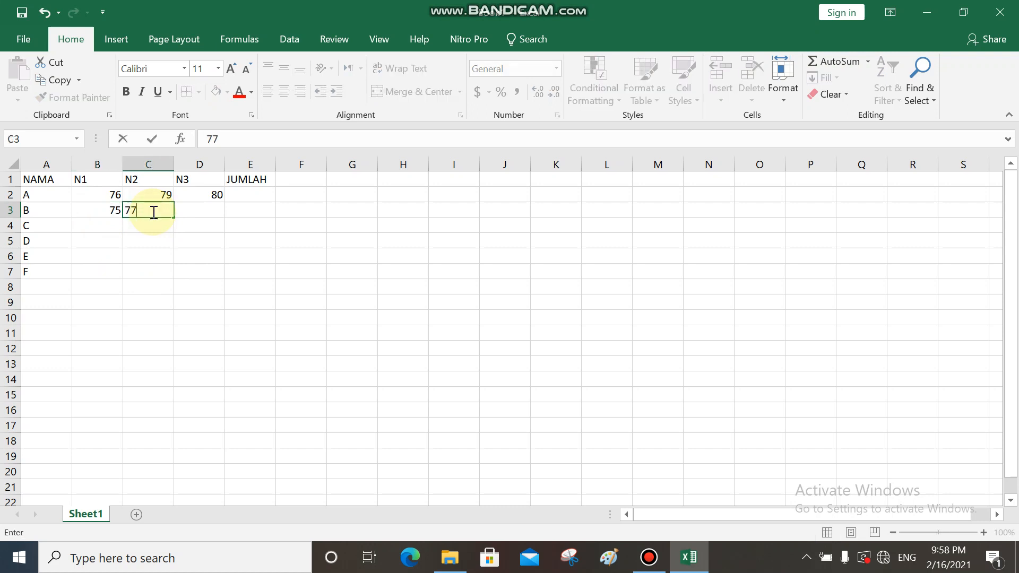
click(207, 212)
text(76)
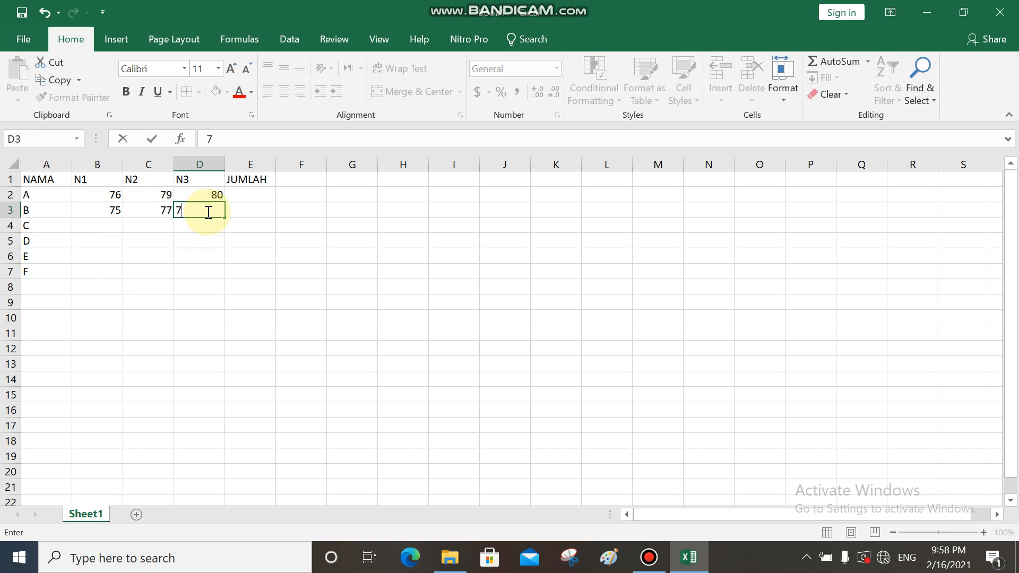
click(113, 225)
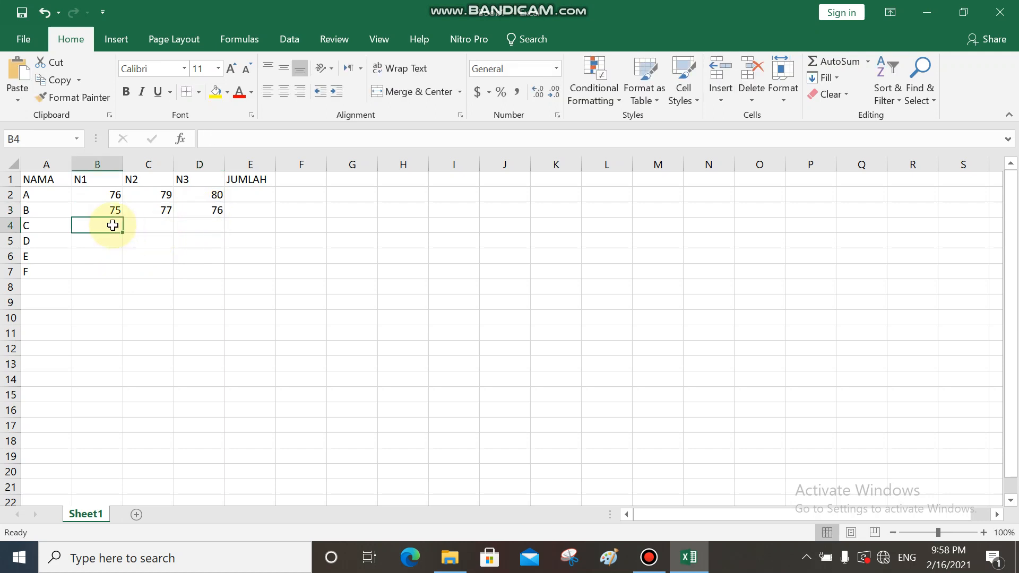
- Enter the scores 67, 78 and 70 for C in N1, N2 and N3 (B4 to D4)
text(67)
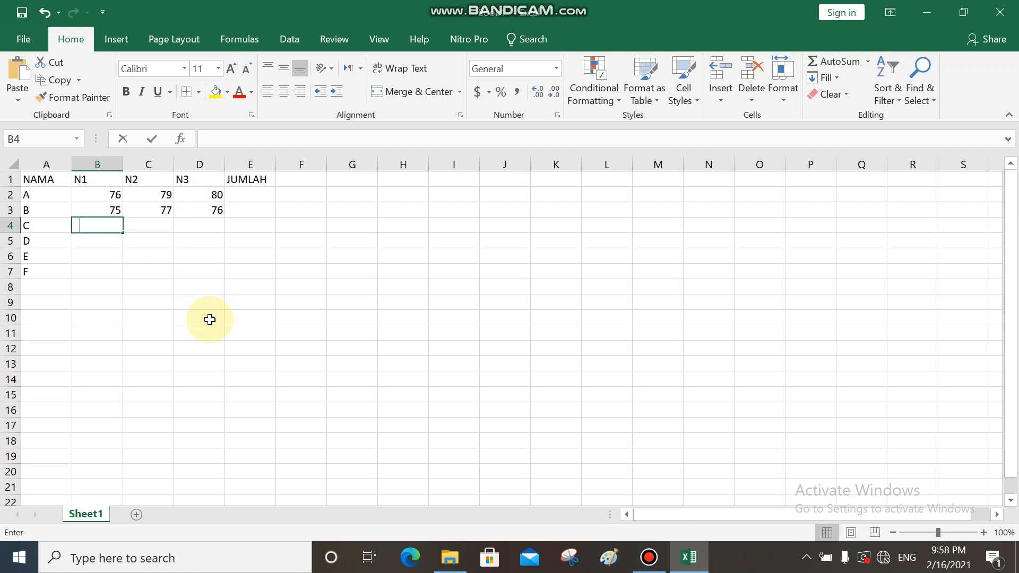
click(158, 226)
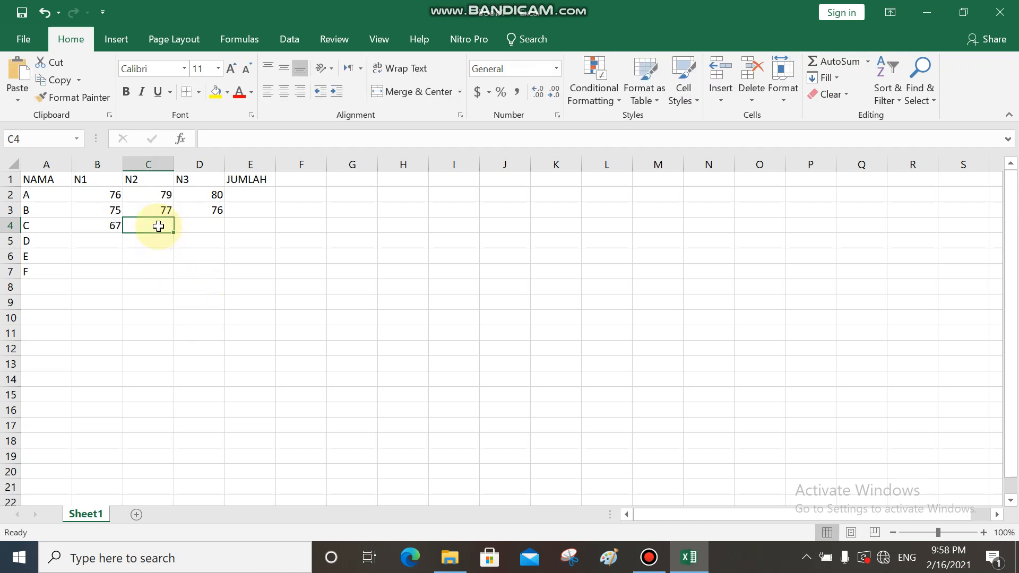
text(78)
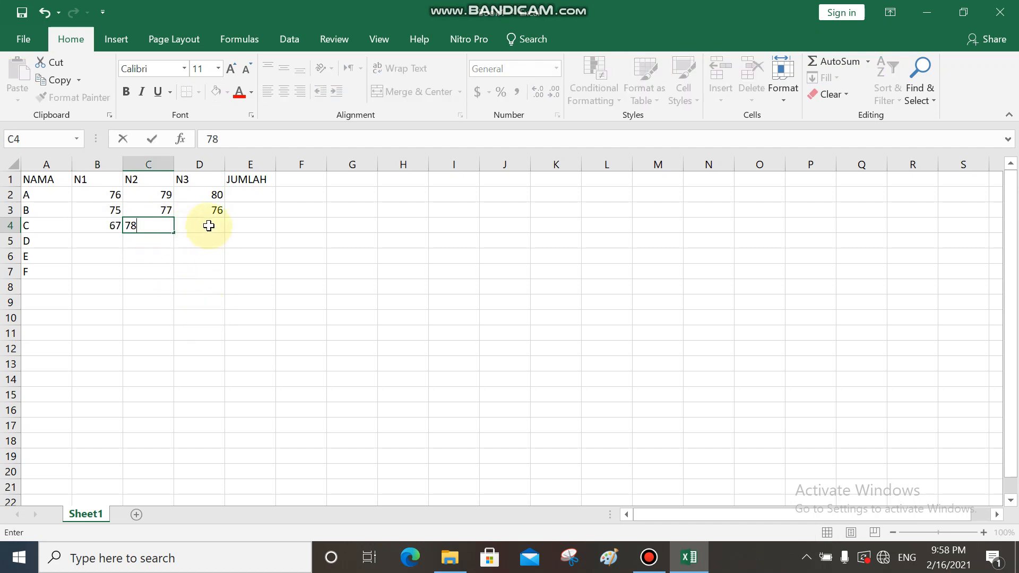
click(208, 226)
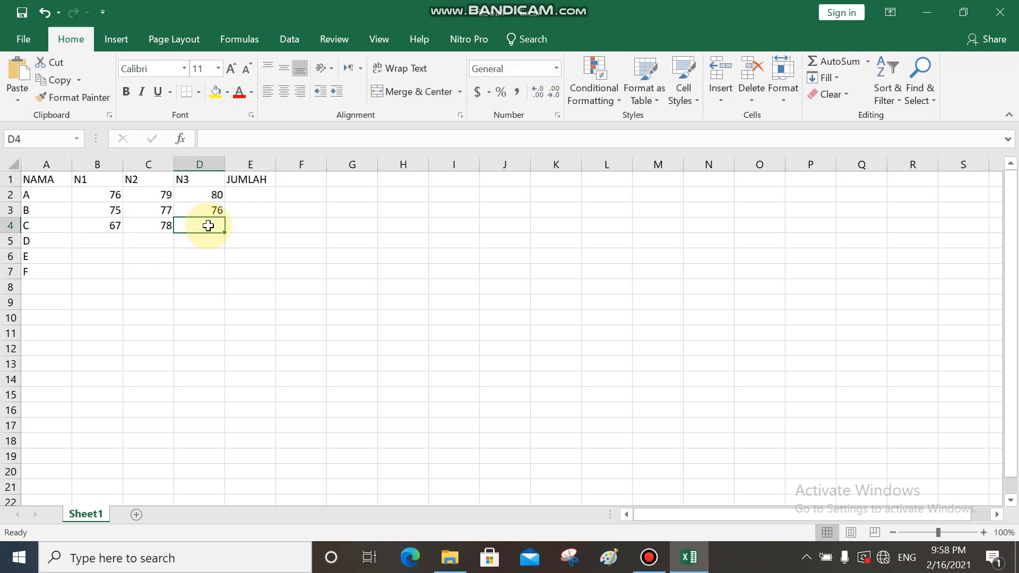
text(70)
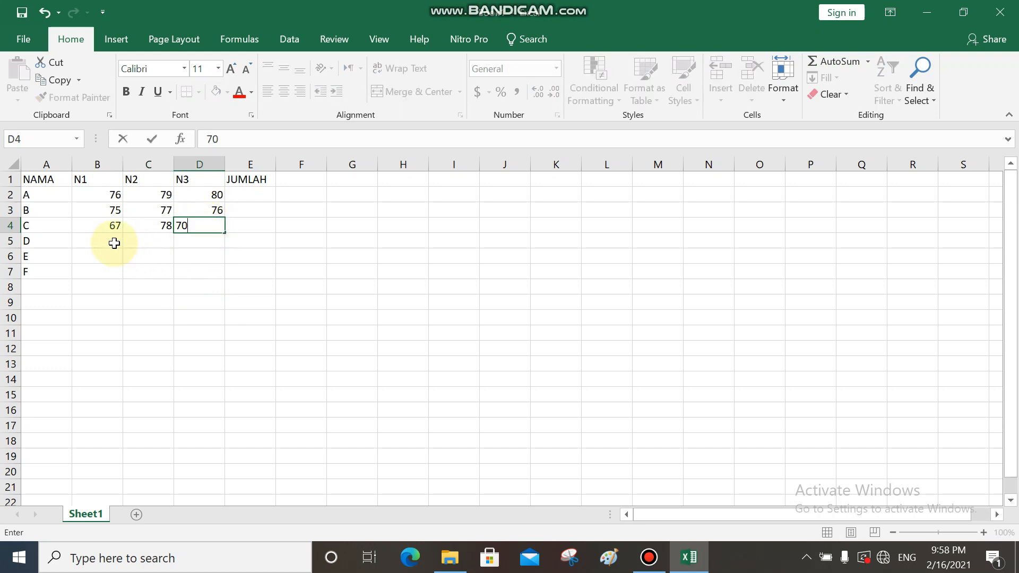
click(114, 243)
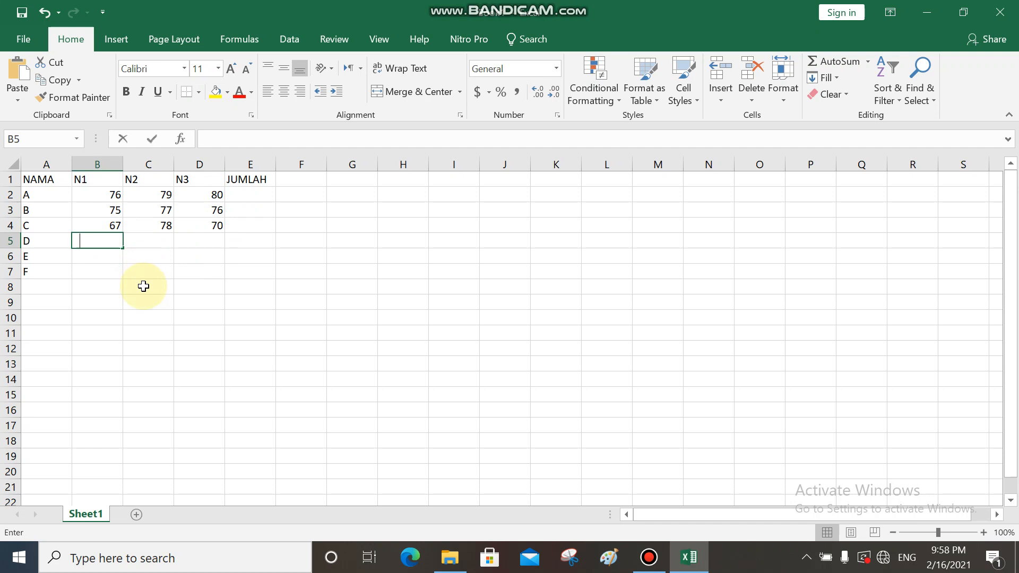
- Enter the scores 77, 80 and 90 for D in N1, N2 and N3 (B5 to D5)
text(77)
click(152, 239)
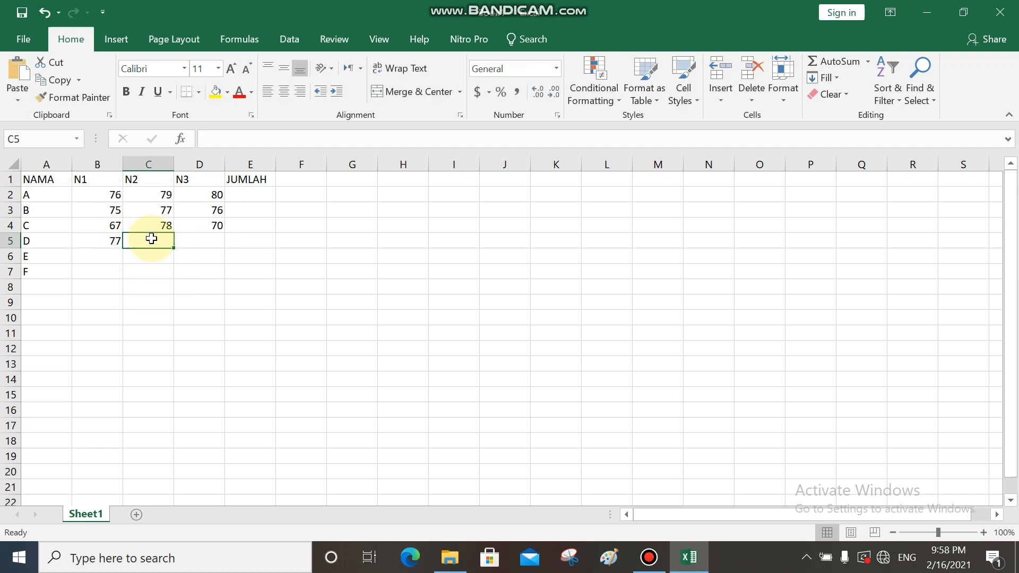
text(80)
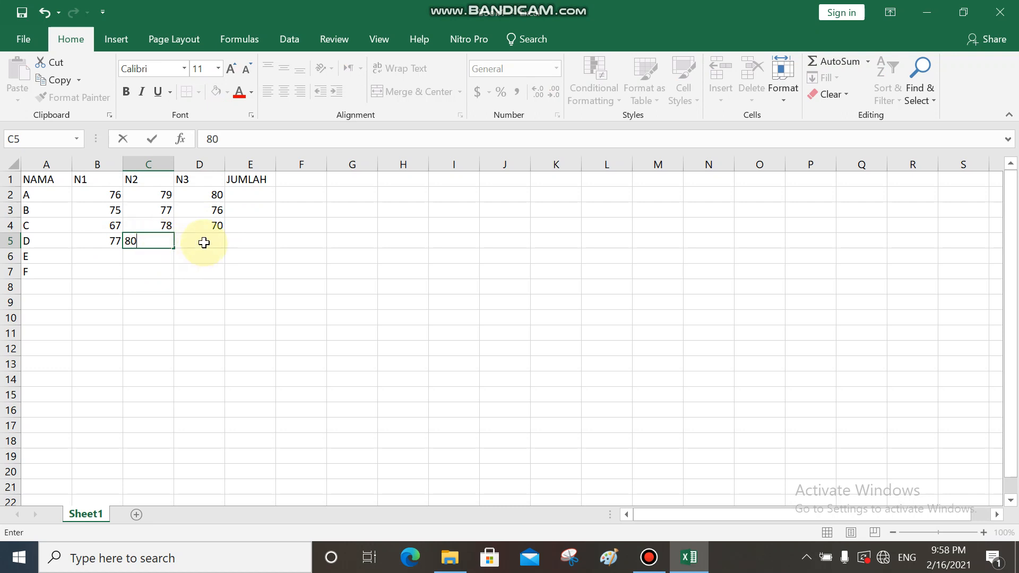
click(204, 243)
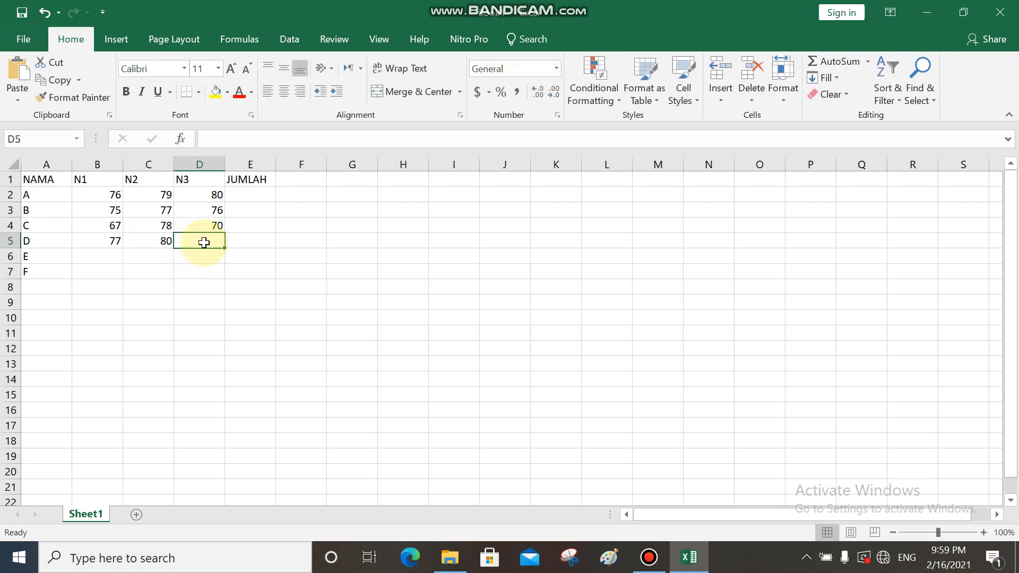
text(90)
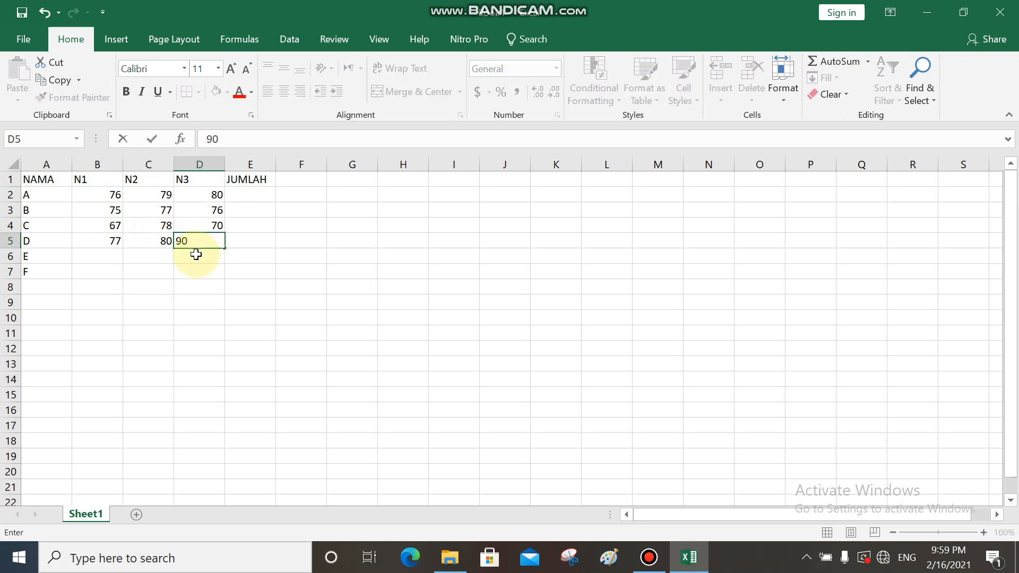
click(106, 256)
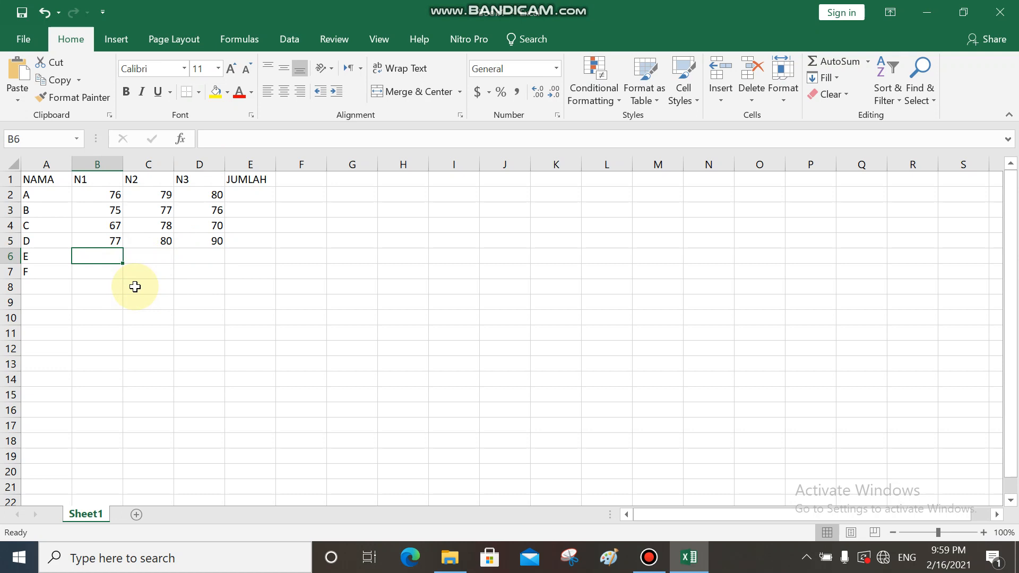
- Enter the scores 67, 78 and 80 for E in N1, N2 and N3 (B6 to D6)
text(67)
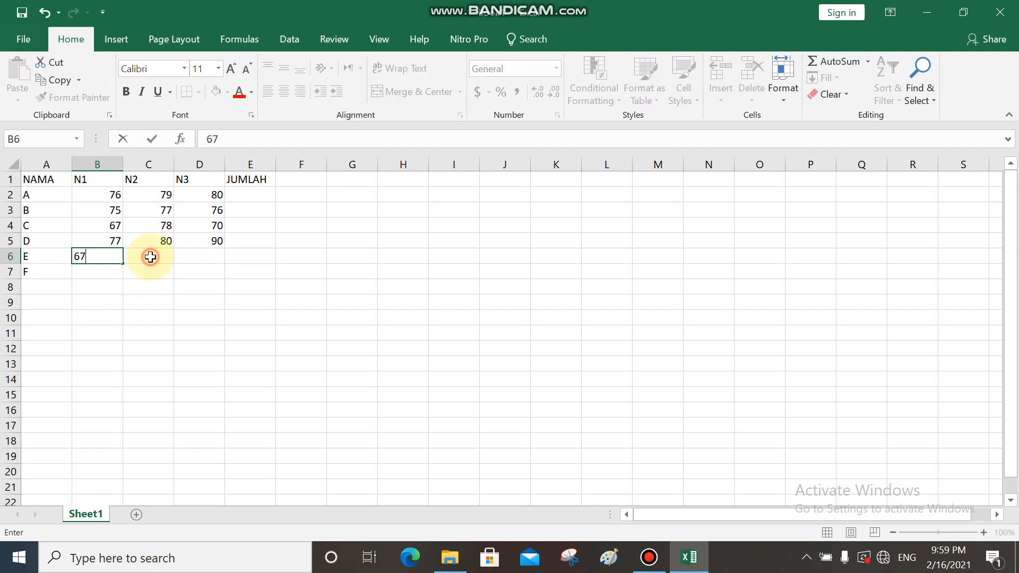
click(150, 257)
click(110, 255)
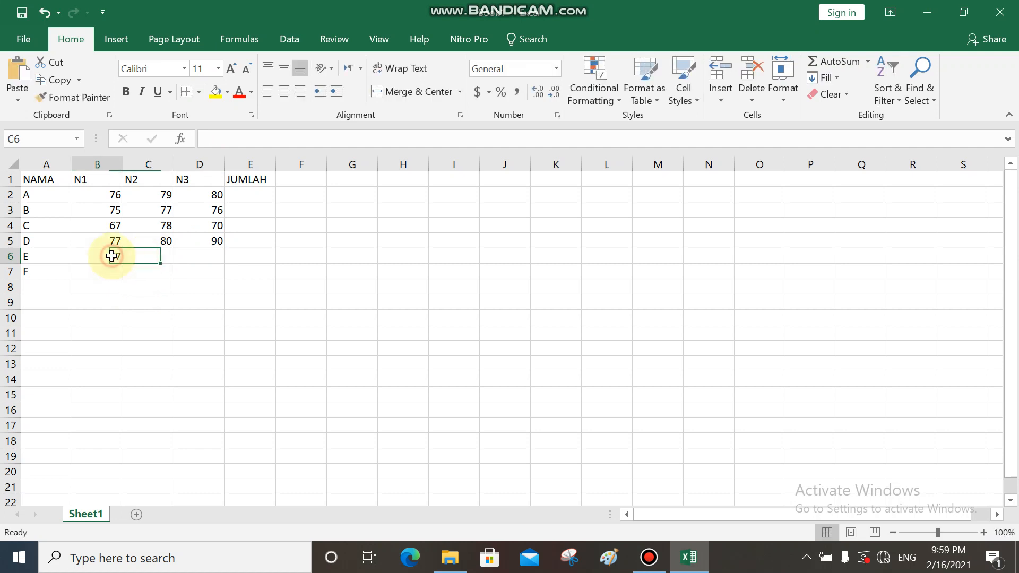
click(147, 256)
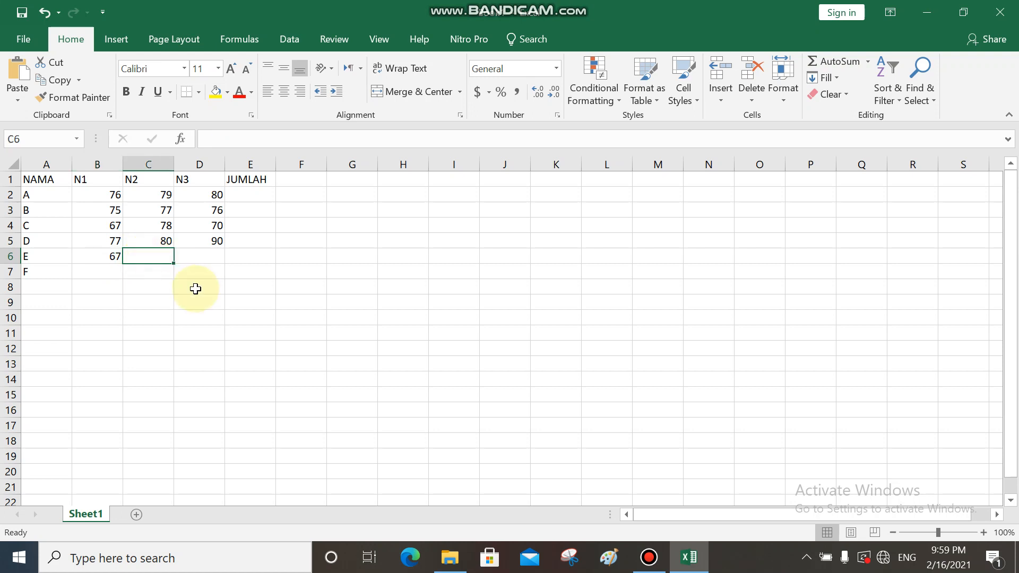
text(78)
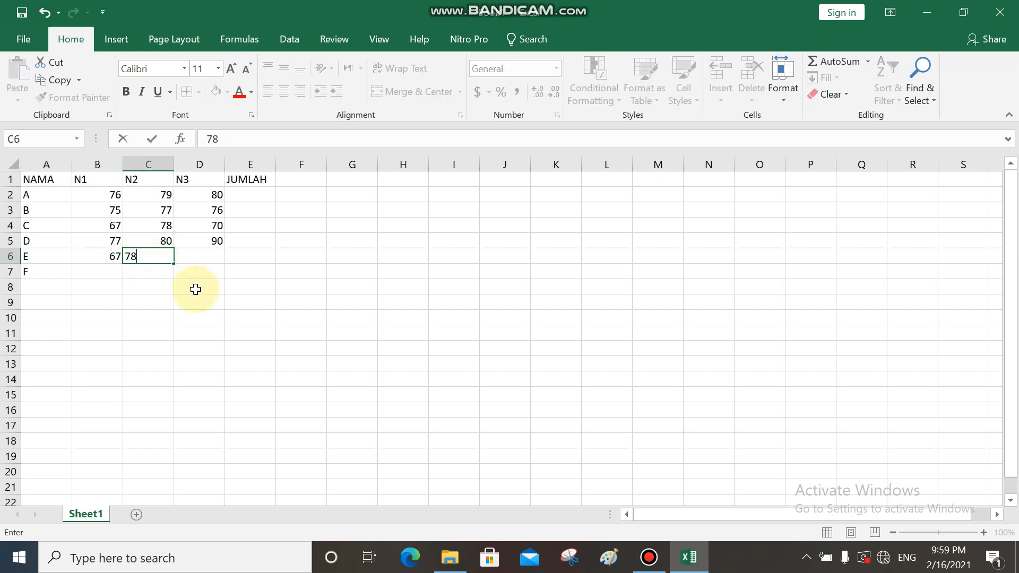
click(199, 257)
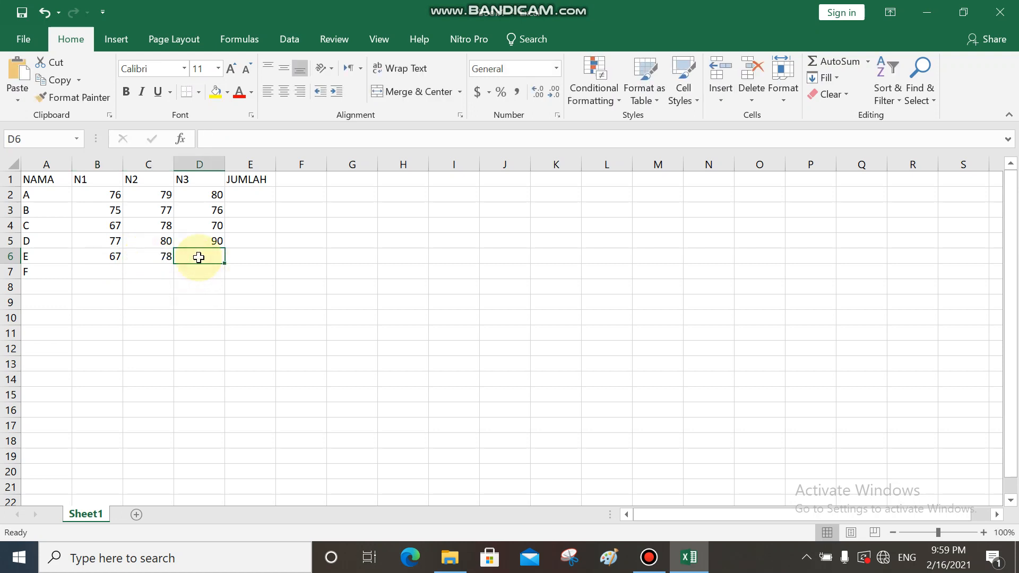
text(80)
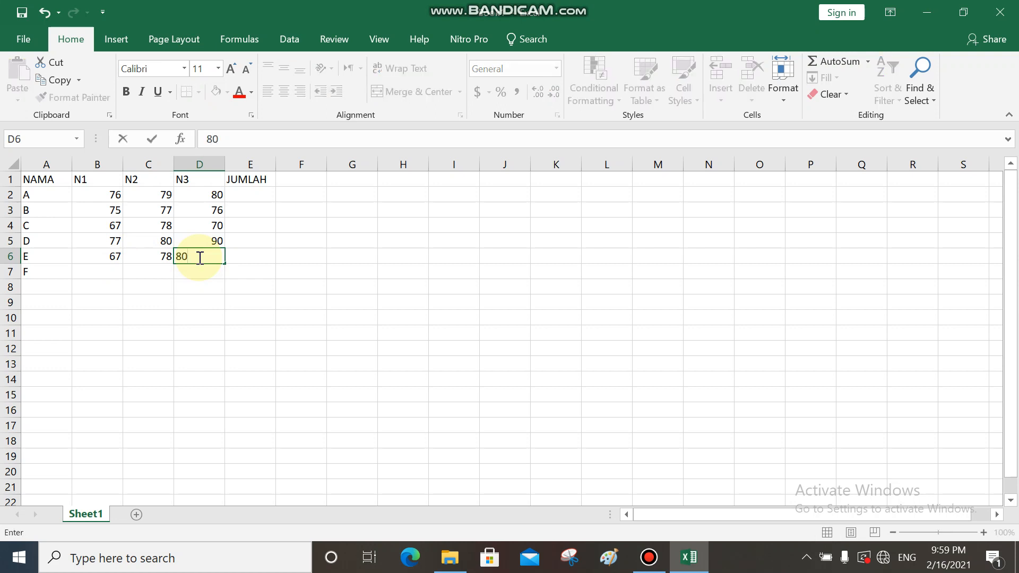
click(110, 272)
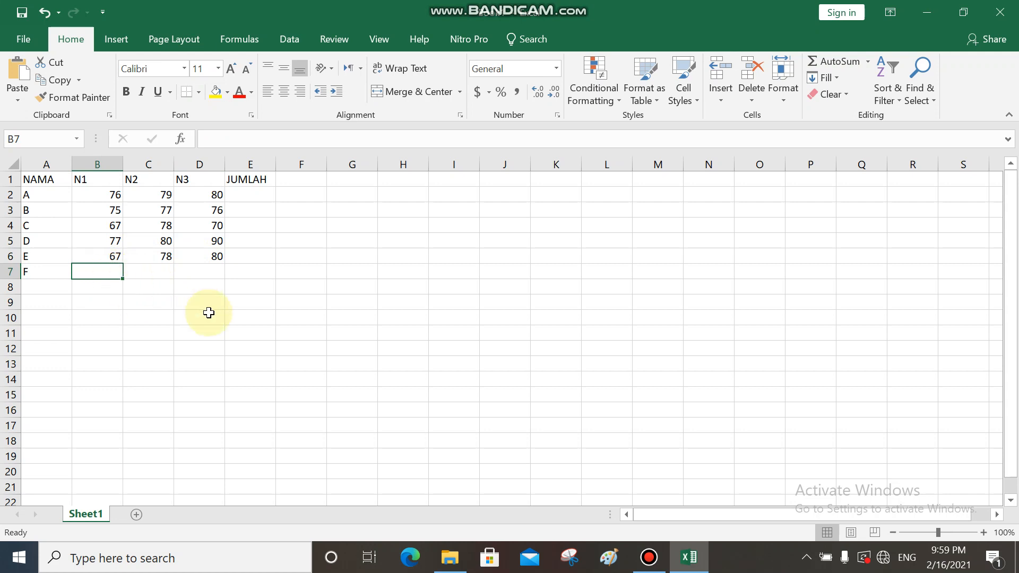
- Enter the scores 80, 90 and 89 for F in N1, N2 and N3 (B7 to D7)
text(8)
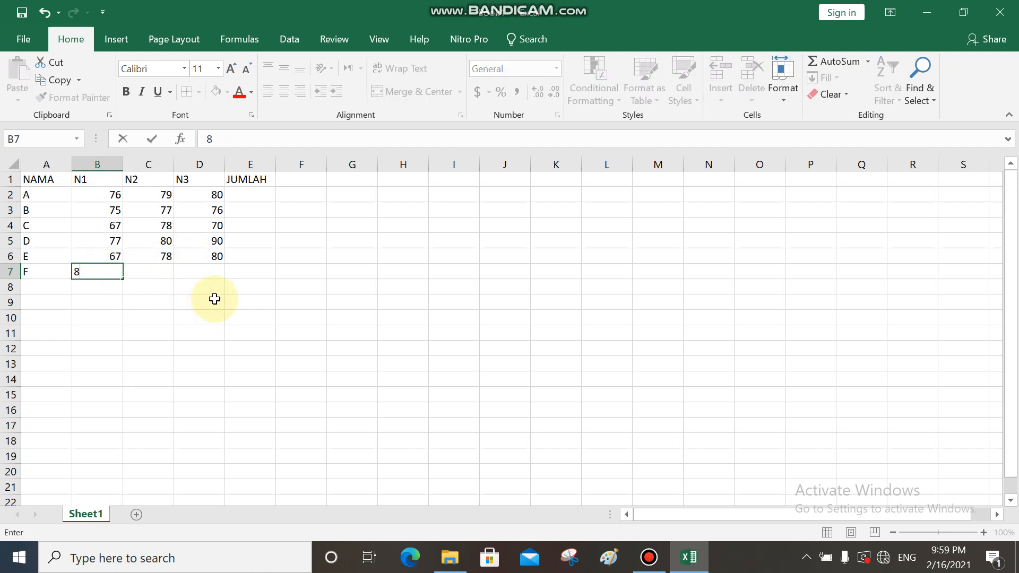
text(0)
click(158, 268)
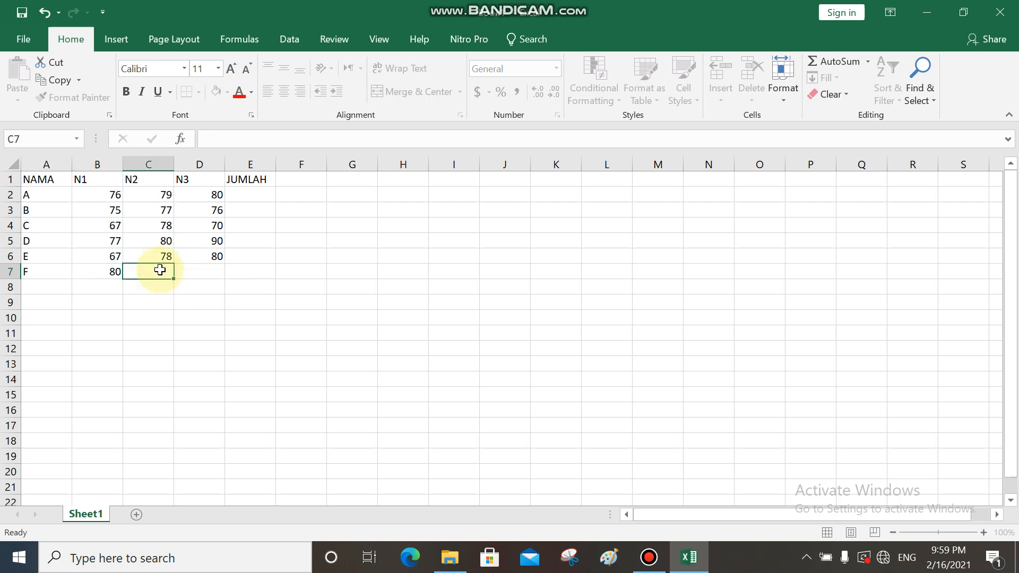
text(90)
click(204, 273)
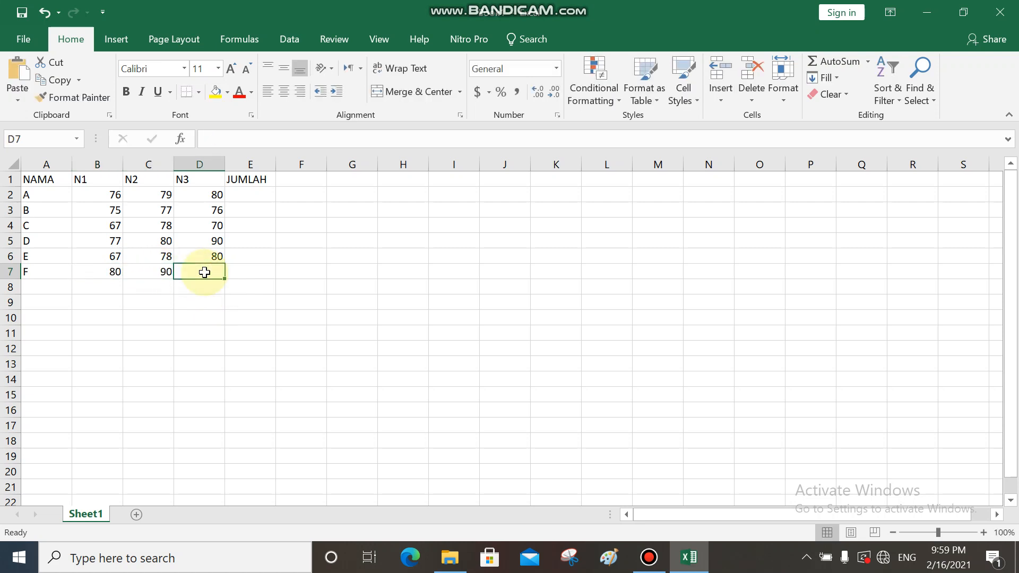
text(89)
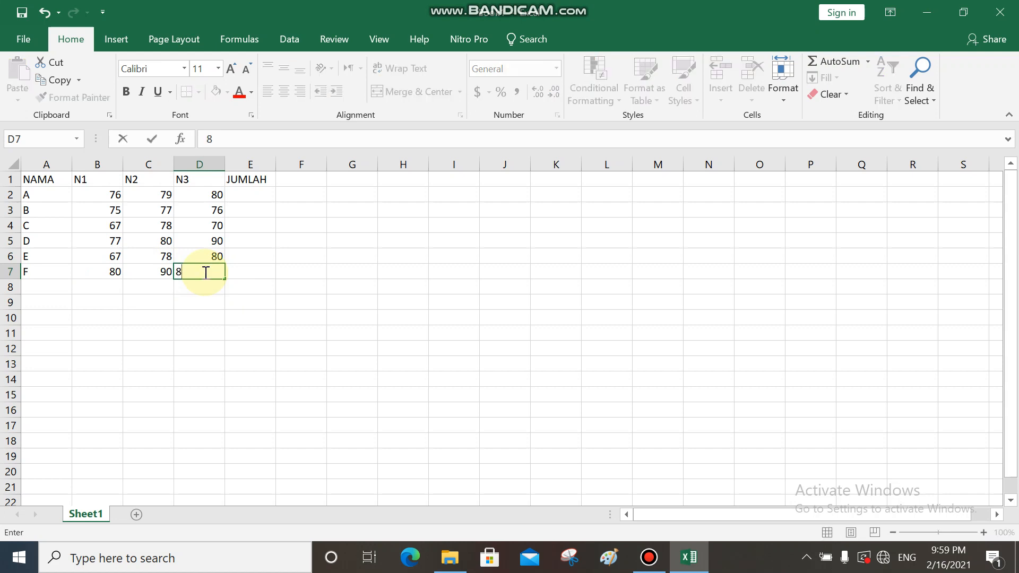
click(237, 268)
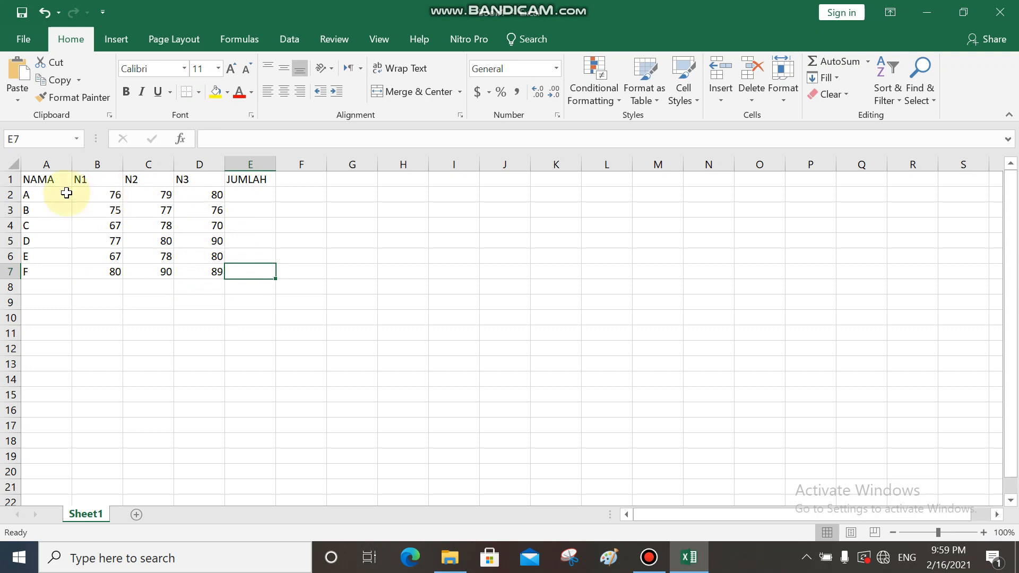
- Review the names column and the scores in row 2 by selecting cells across the table
click(55, 194)
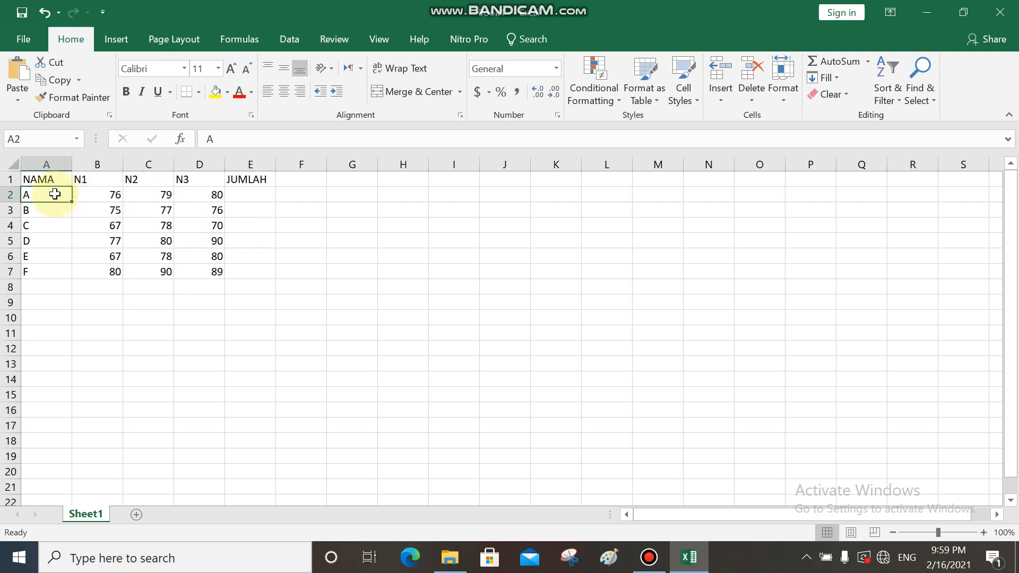
drag(55, 195, 53, 269)
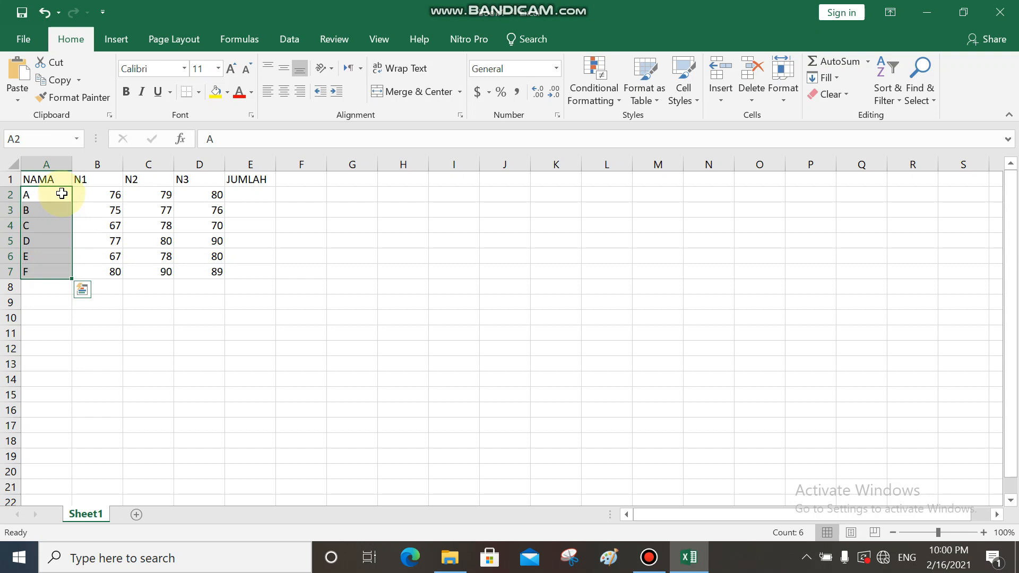
click(61, 194)
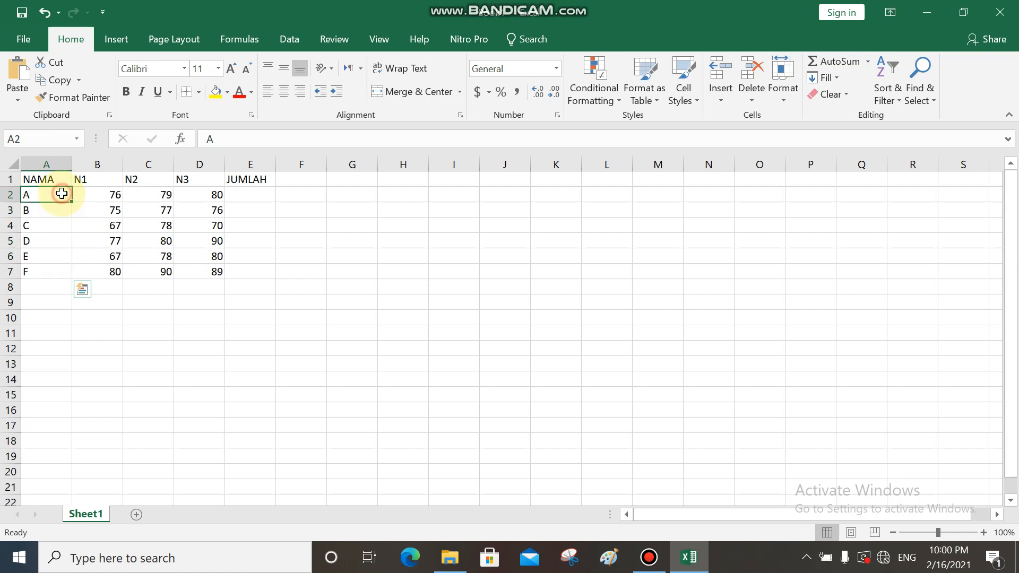
double_click(91, 192)
click(145, 194)
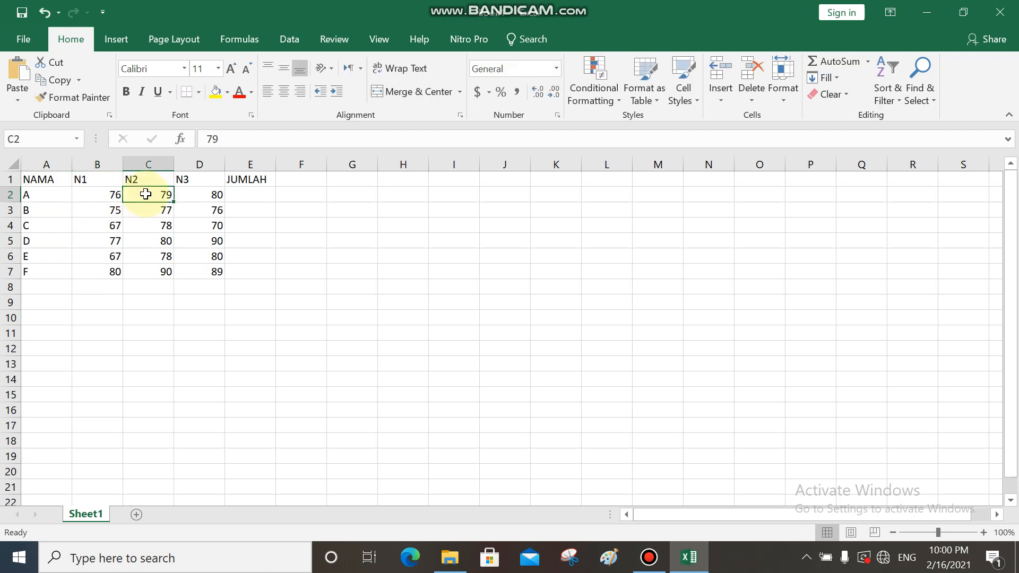
click(200, 195)
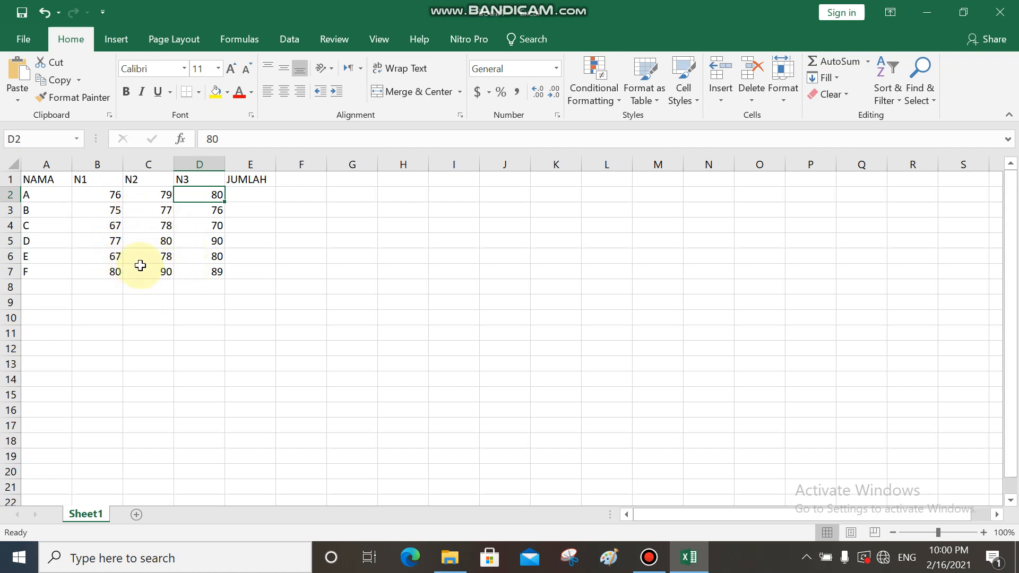
click(109, 196)
click(155, 196)
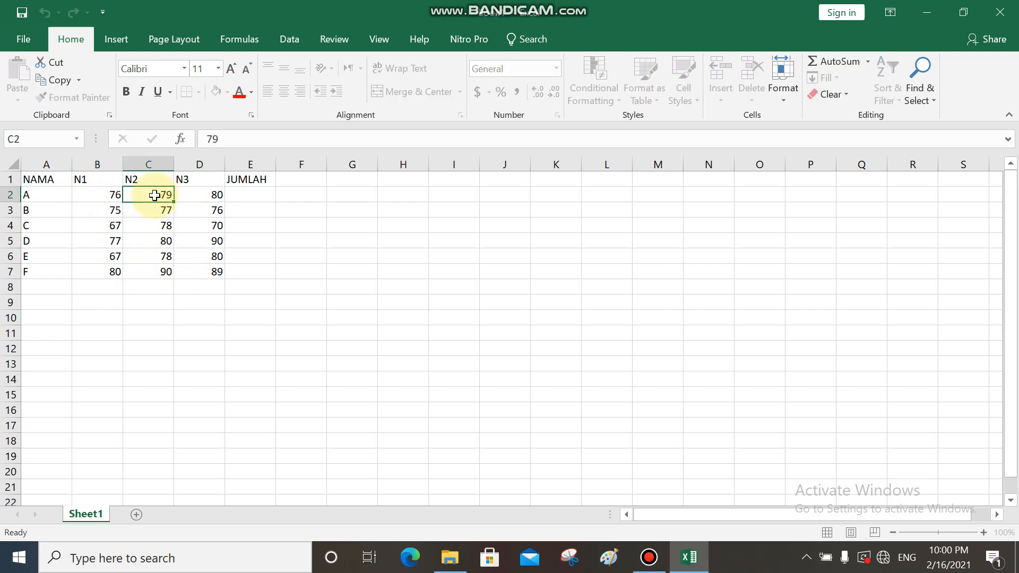
click(193, 197)
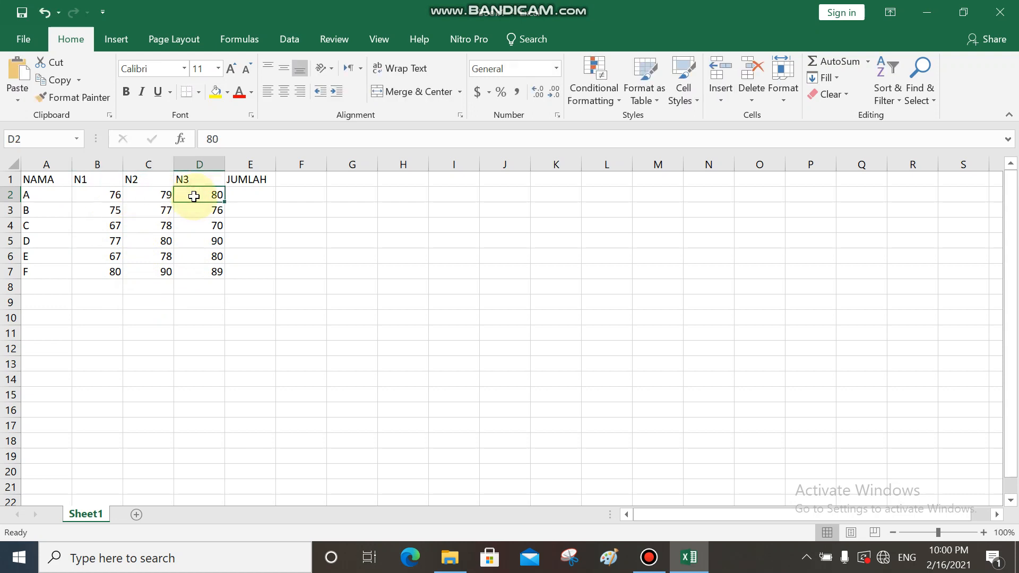
click(108, 195)
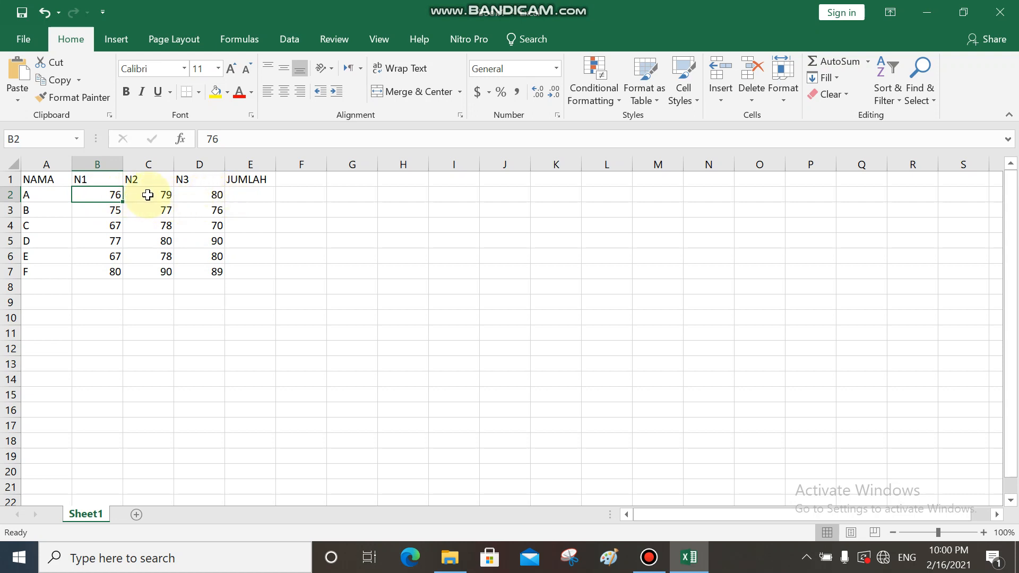
click(211, 196)
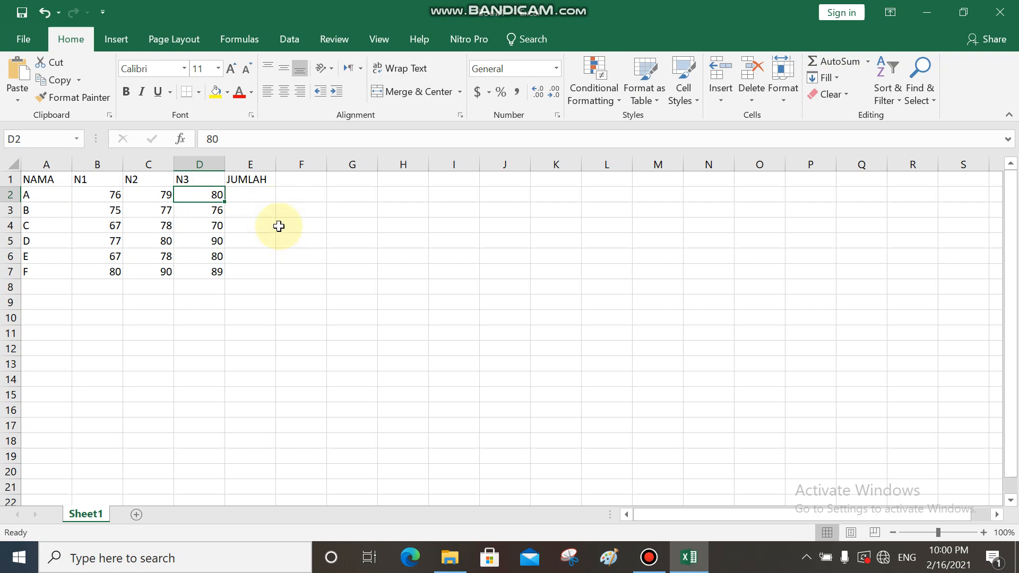
click(114, 196)
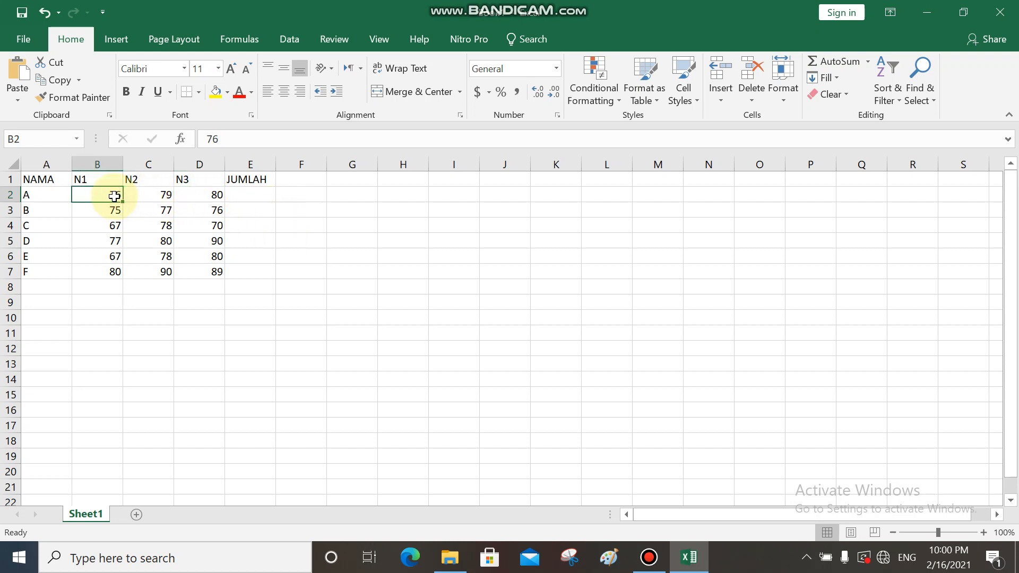
click(48, 195)
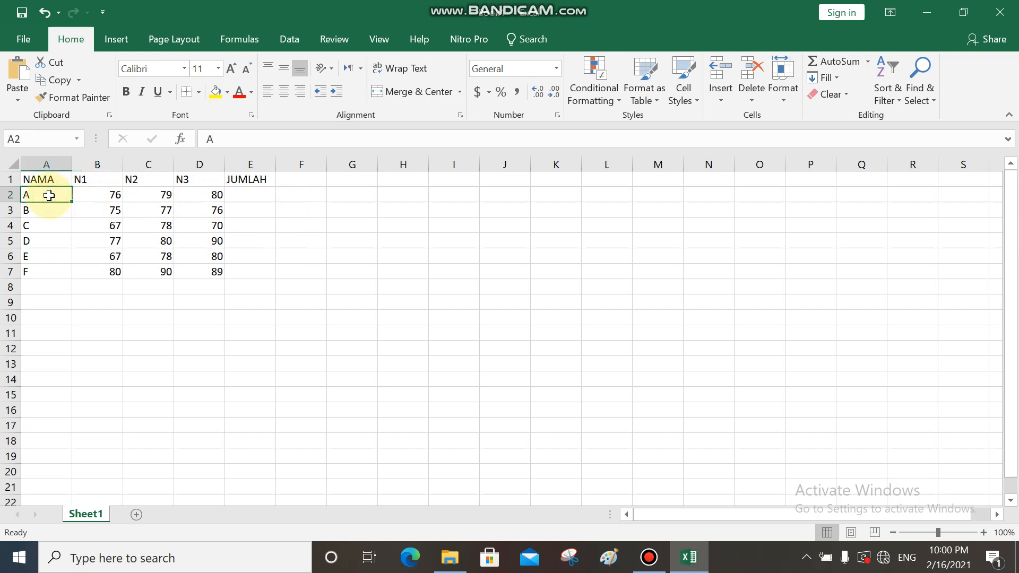
click(91, 193)
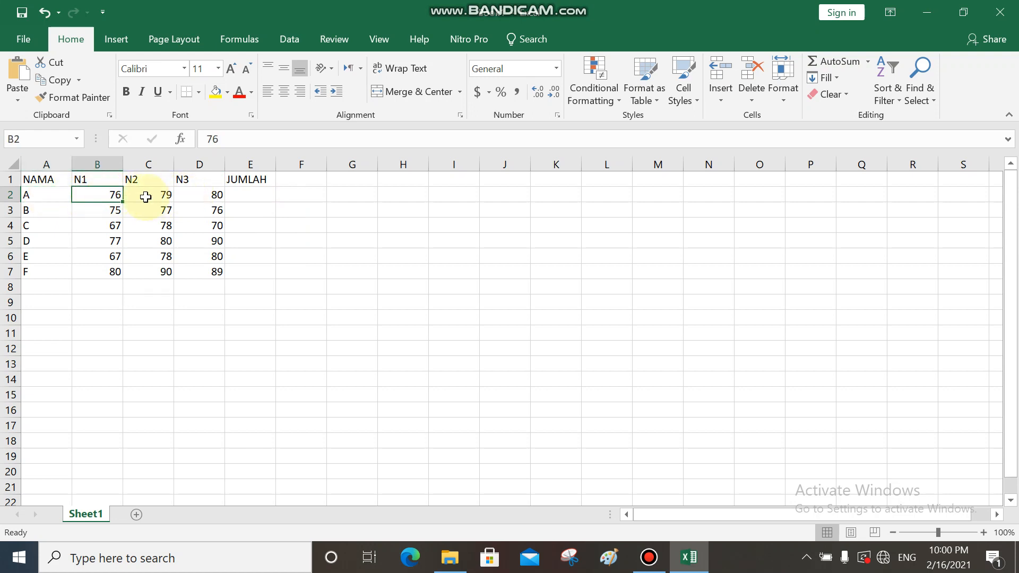
drag(109, 193, 195, 199)
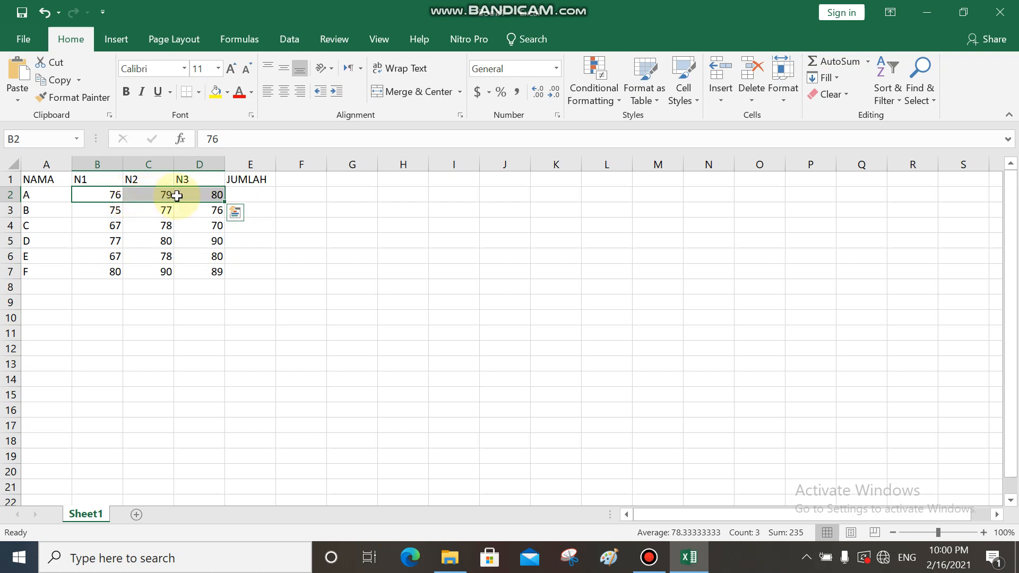
click(95, 196)
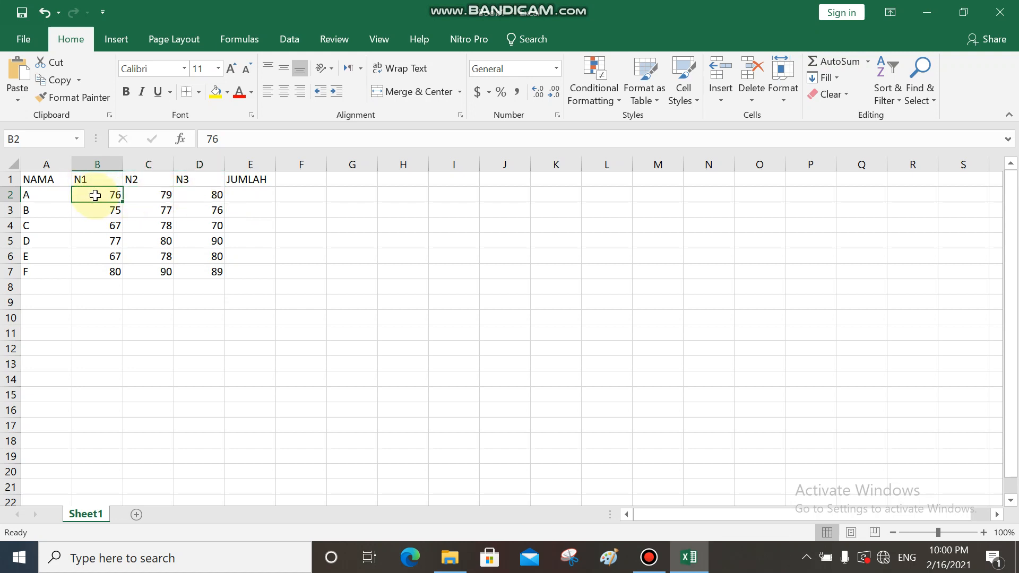
- Total A's scores B2 to D2 with AutoSum Sum into the JUMLAH cell E2
drag(95, 193, 190, 195)
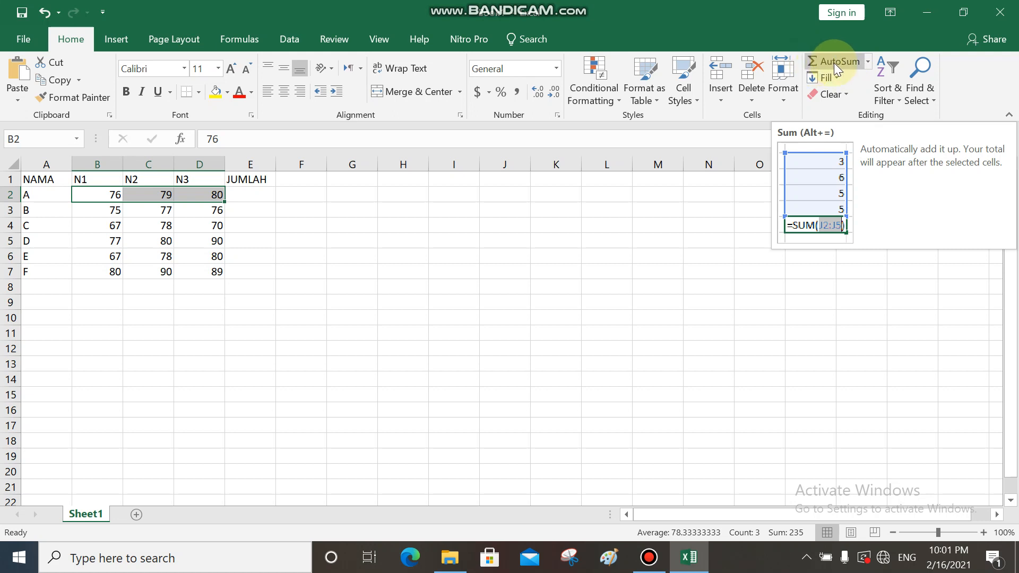
click(868, 62)
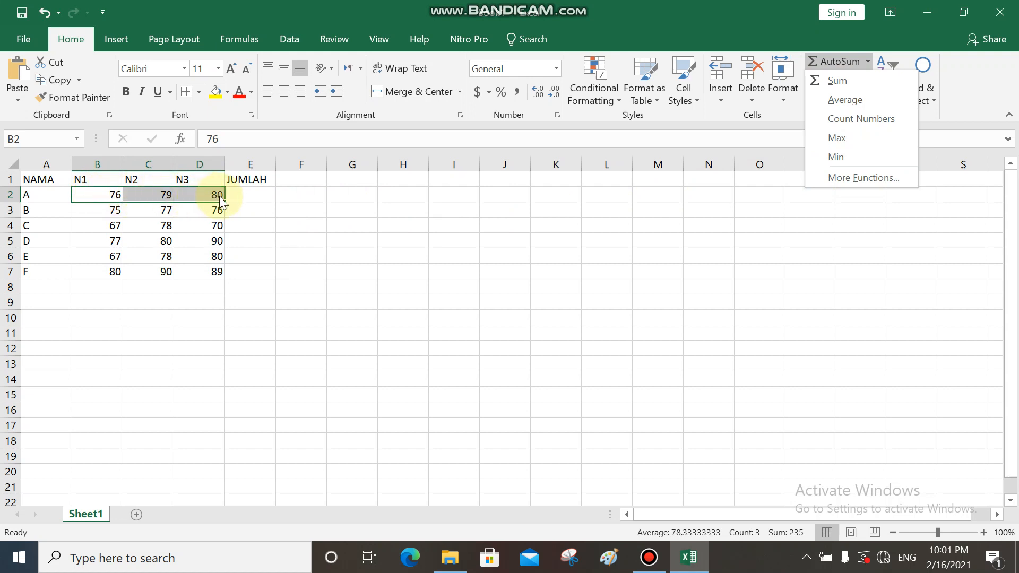
click(842, 84)
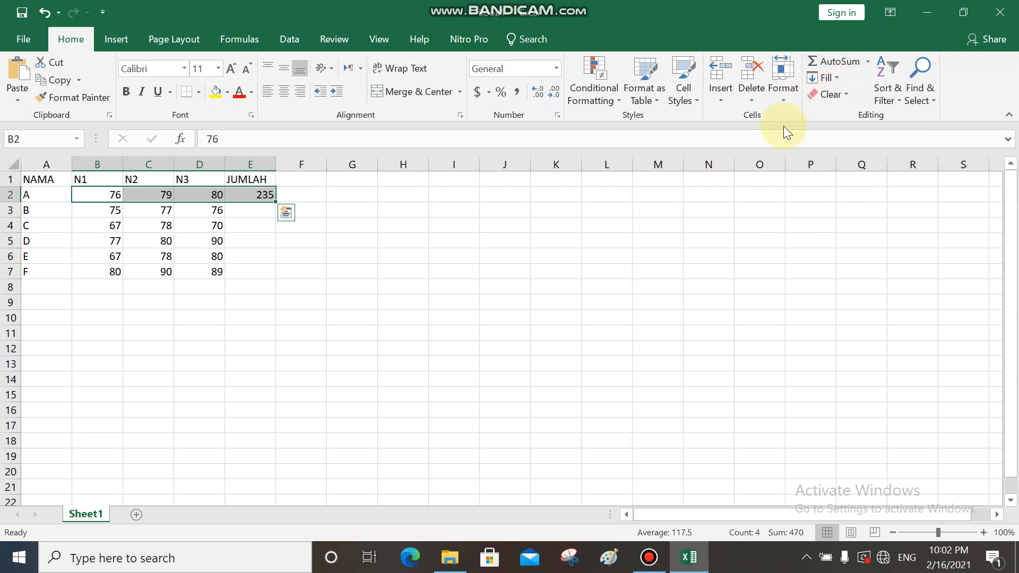
- Inspect the SUM formula in E2 and the row 2 scores it adds up
click(254, 210)
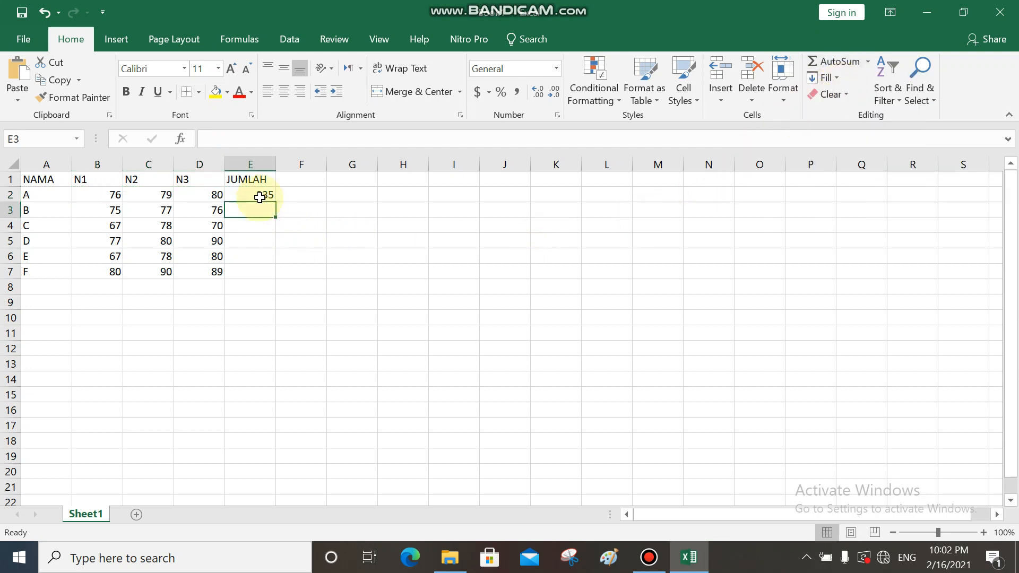
click(259, 196)
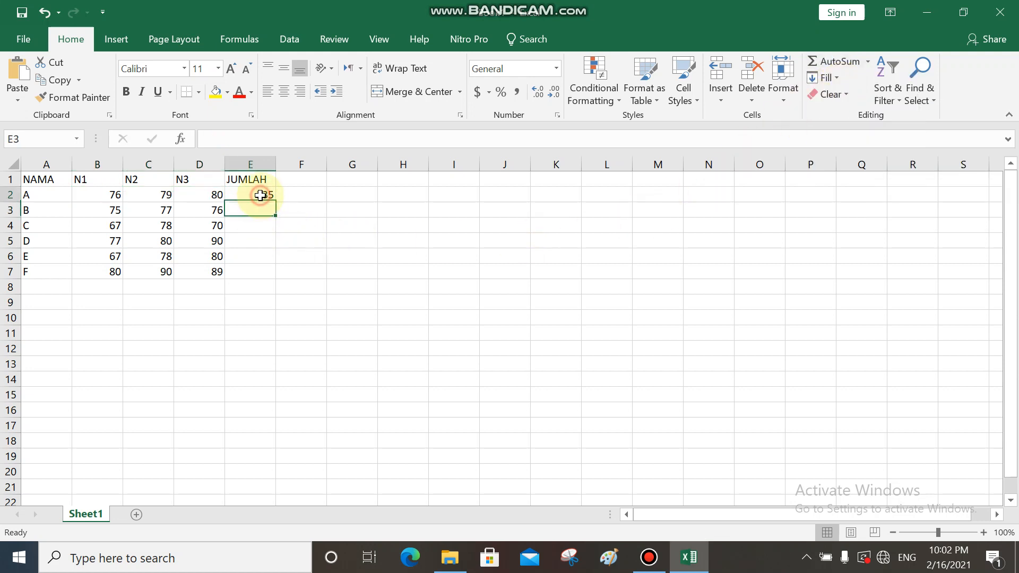
click(113, 196)
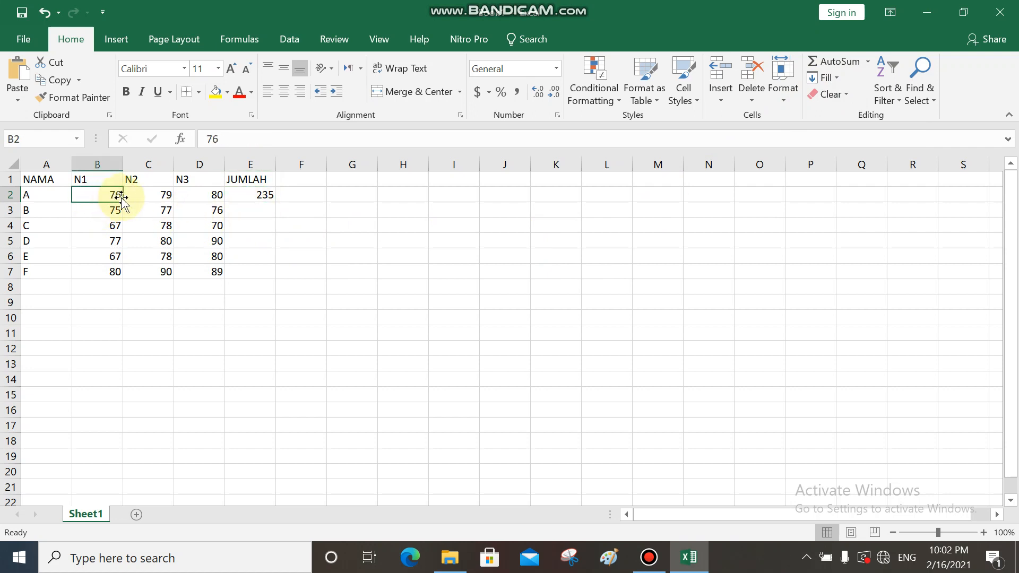
click(155, 197)
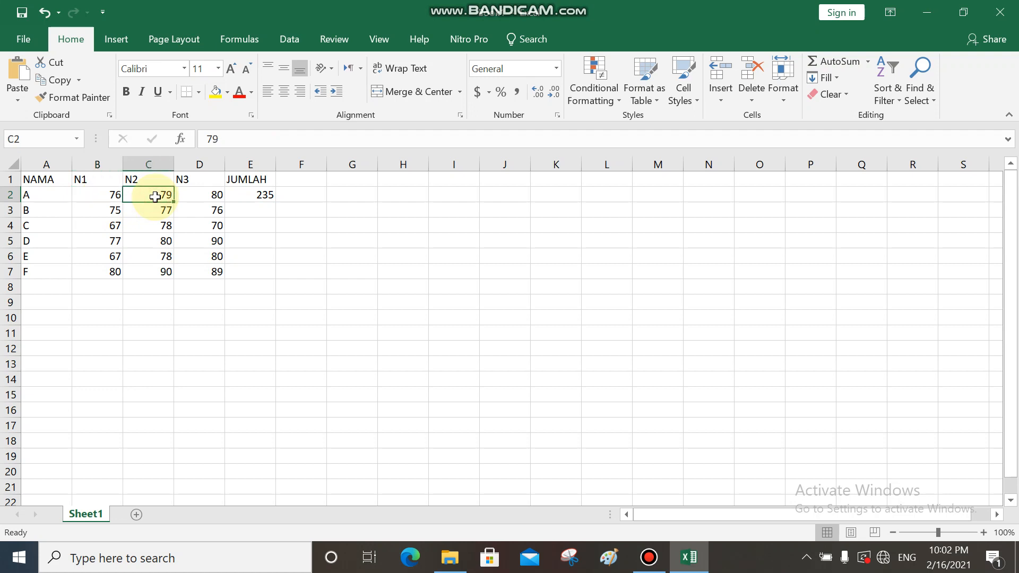
click(204, 196)
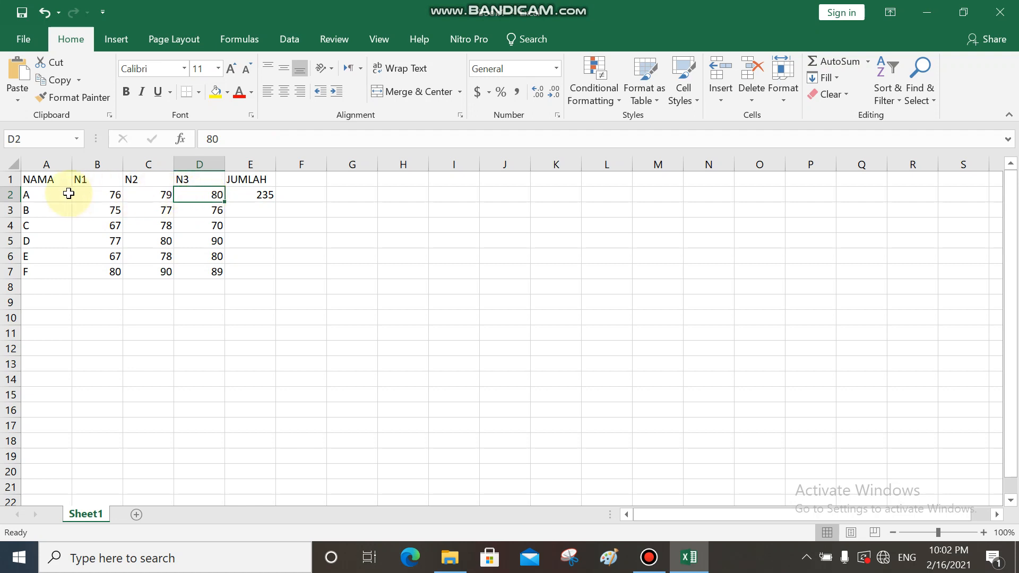
click(251, 195)
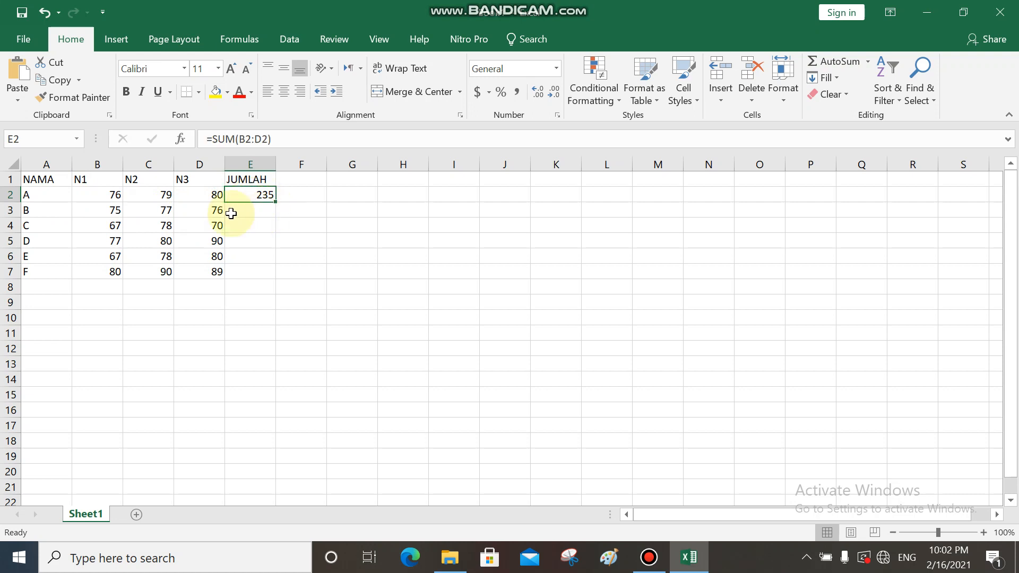
- Review the names in column A and the still-empty JUMLAH cells for rows 3 to 7
click(51, 210)
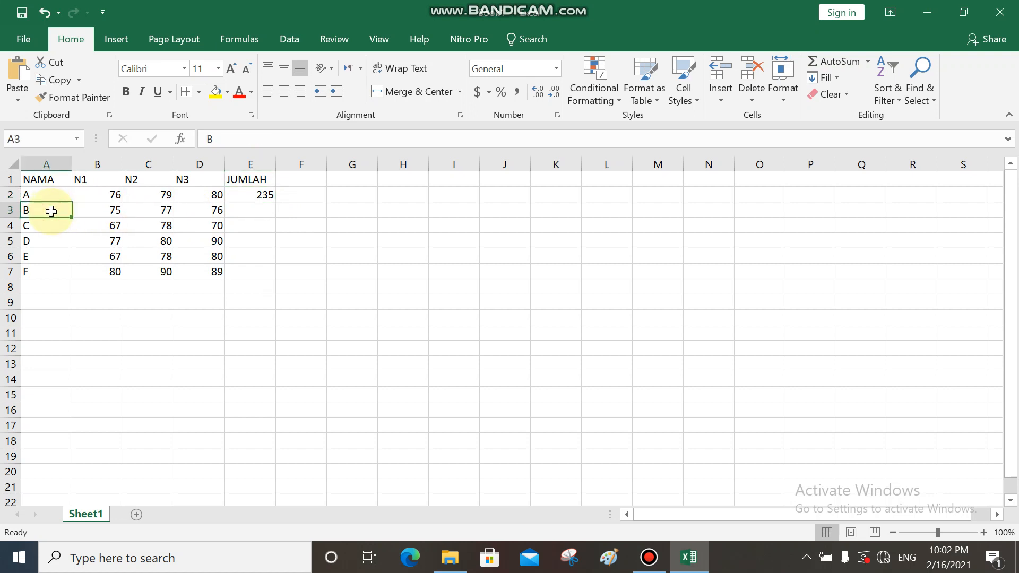
click(41, 223)
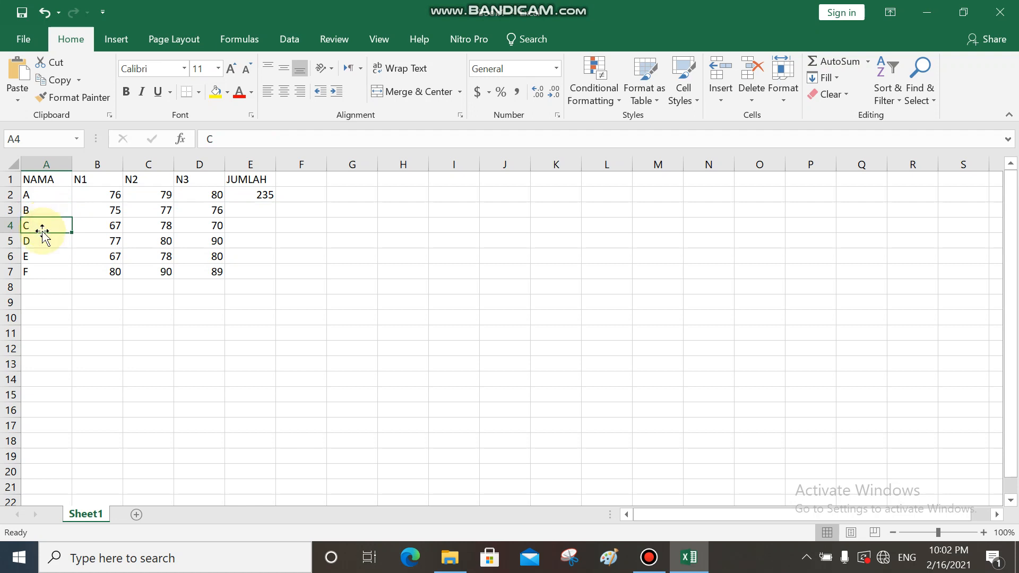
click(42, 239)
click(41, 271)
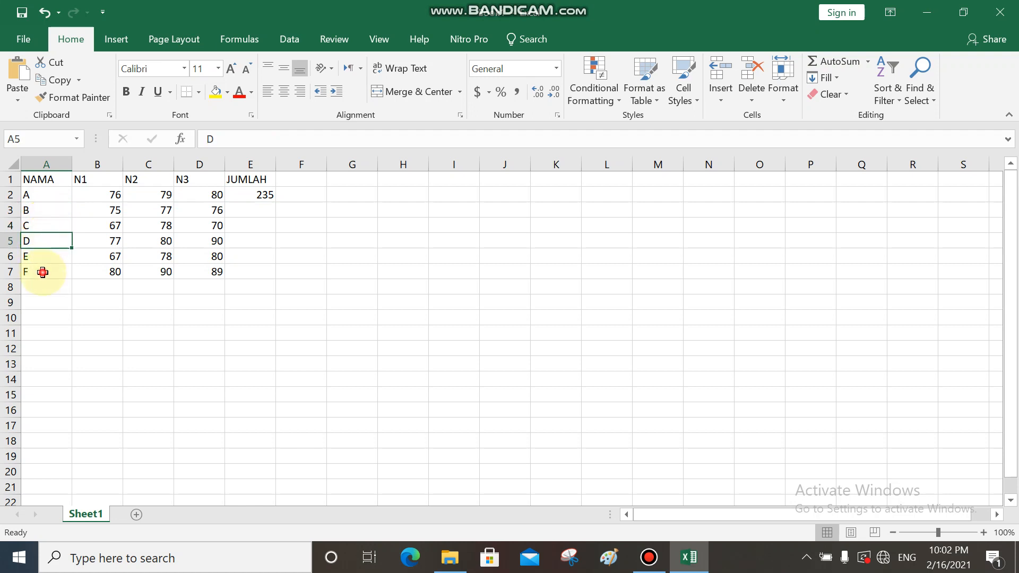
click(255, 211)
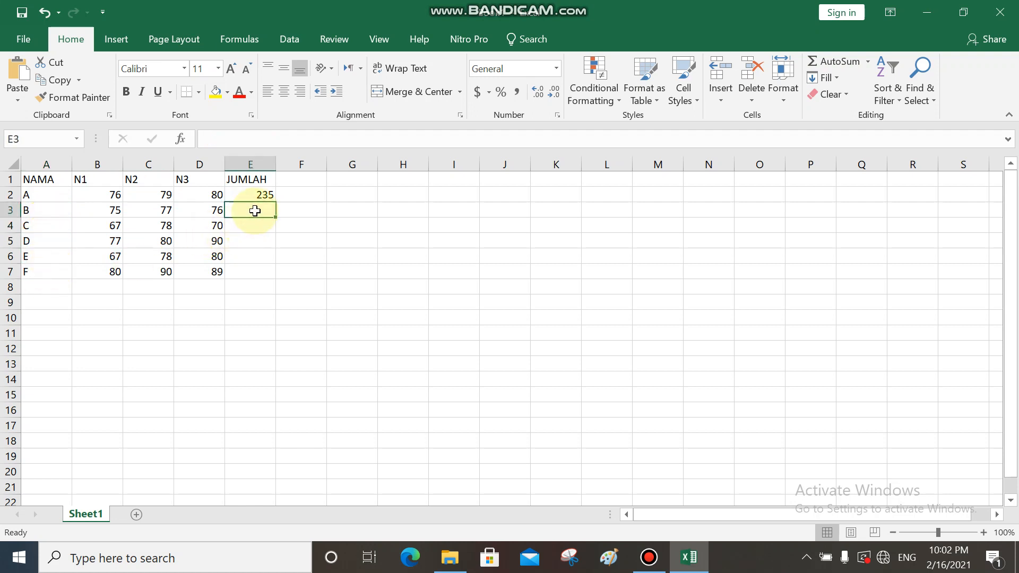
click(256, 227)
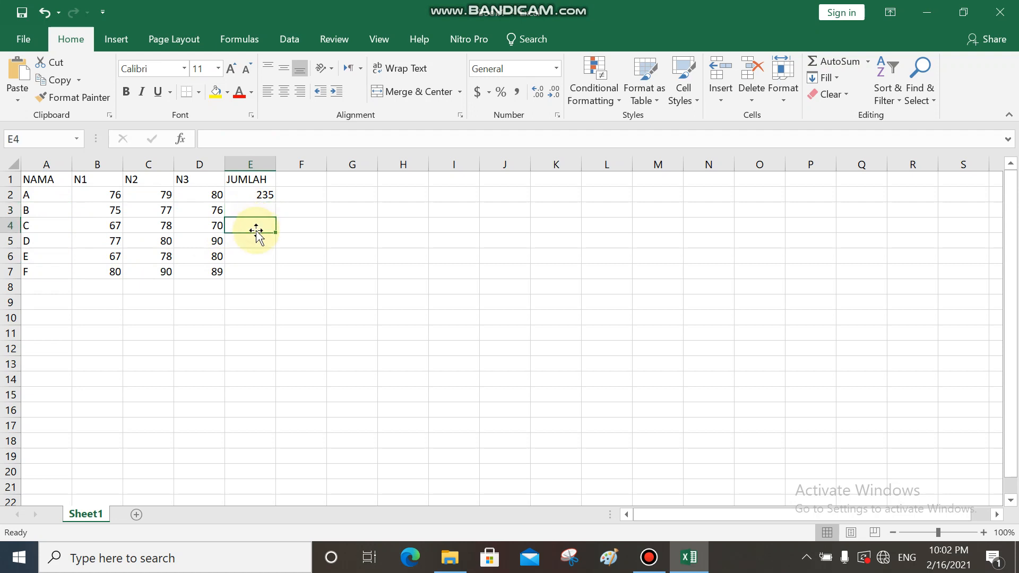
click(256, 239)
click(257, 254)
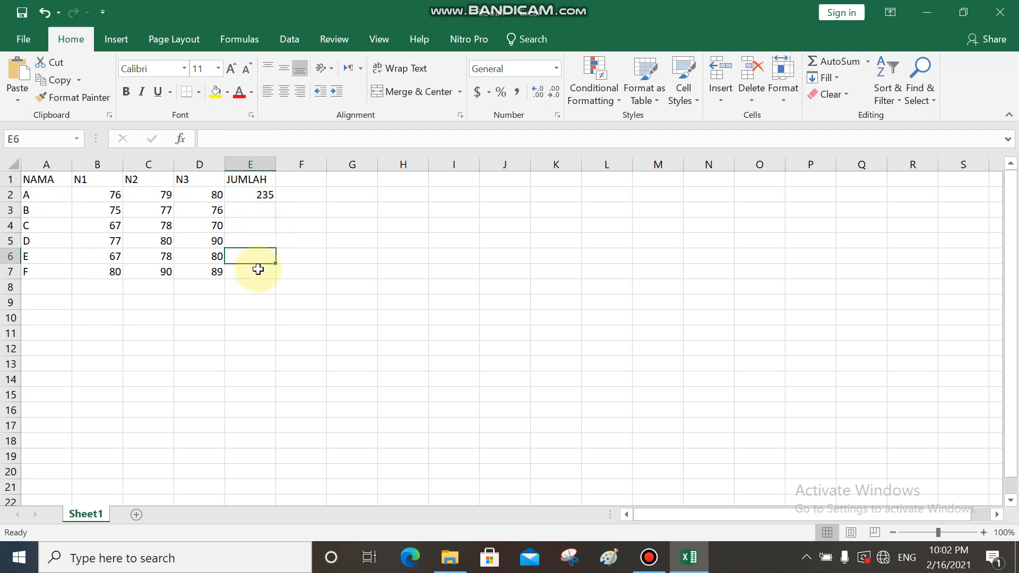
click(259, 271)
double_click(259, 272)
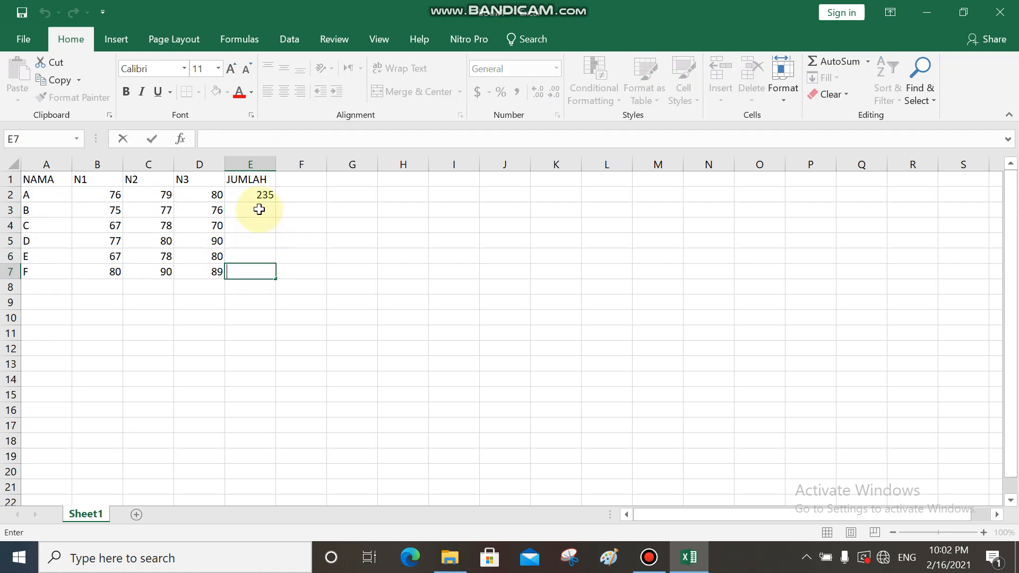
click(259, 210)
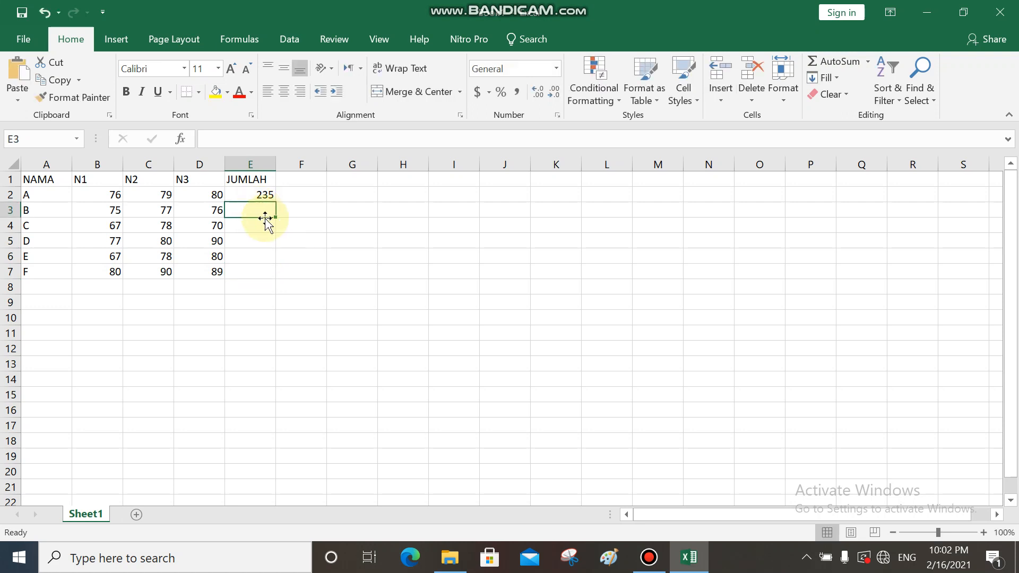
click(258, 220)
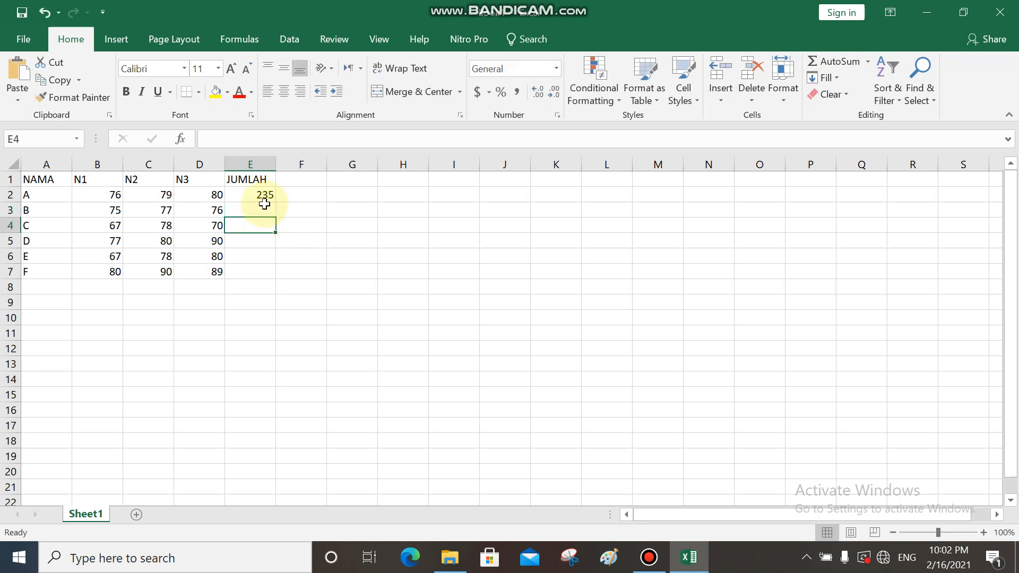
click(268, 210)
- Copy the SUM formula from E2 down through E7 to total every student's scores
click(265, 192)
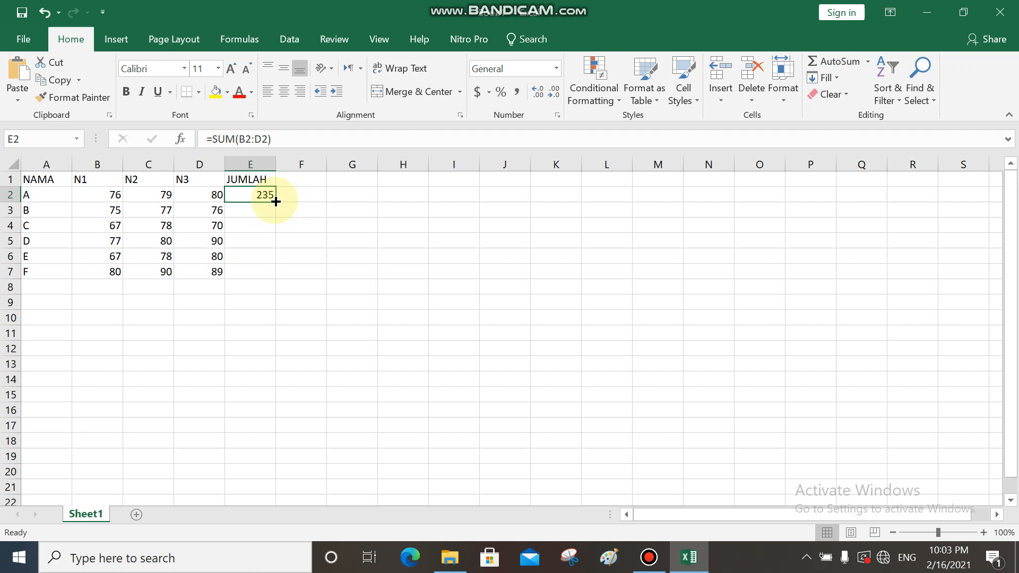
drag(275, 202, 277, 275)
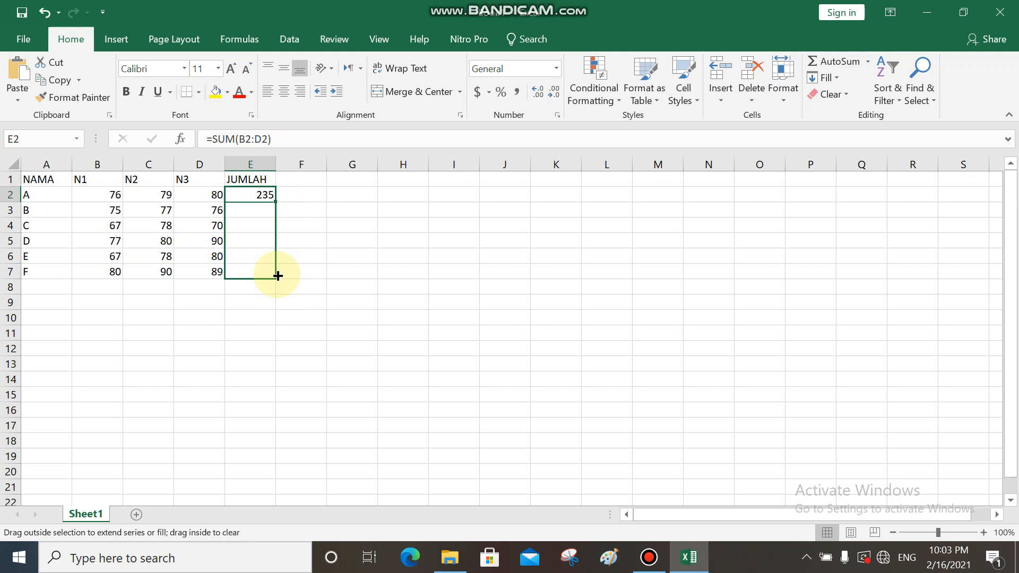
drag(278, 276, 276, 277)
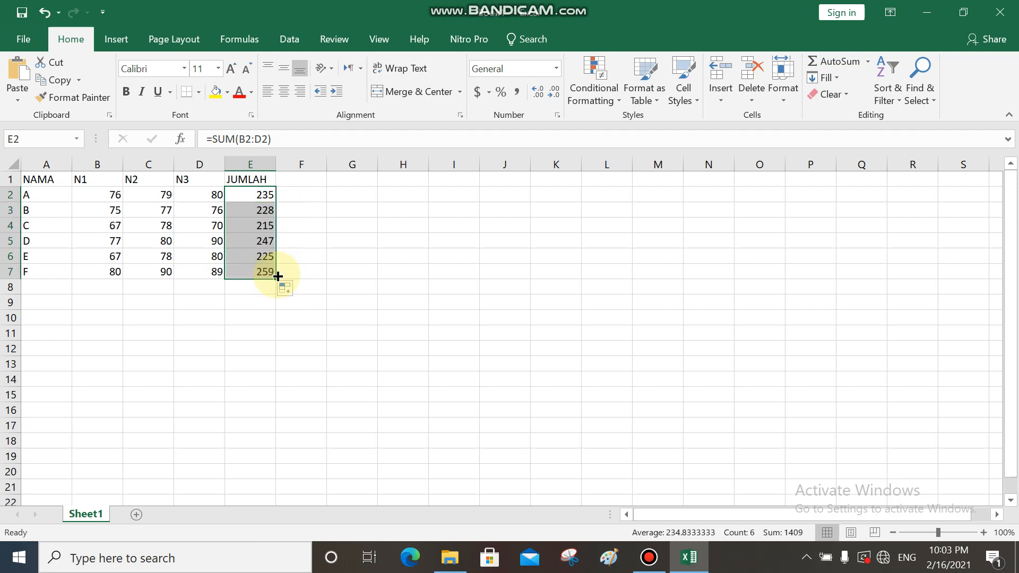
- Inspect the copied SUM formulas in the JUMLAH cells E3 to E7 against each row's names and scores
click(299, 209)
click(257, 209)
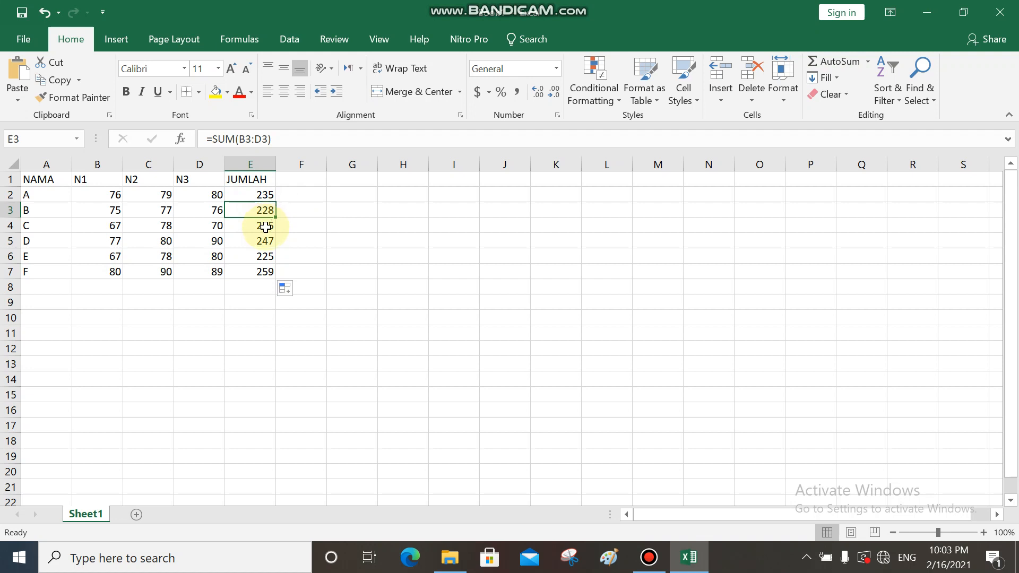
click(264, 227)
click(266, 240)
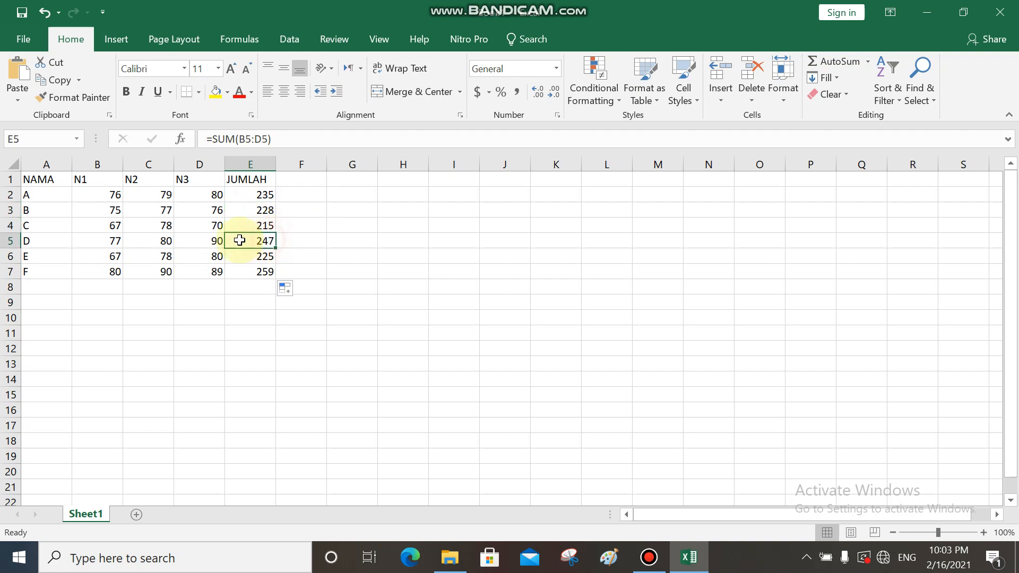
click(57, 215)
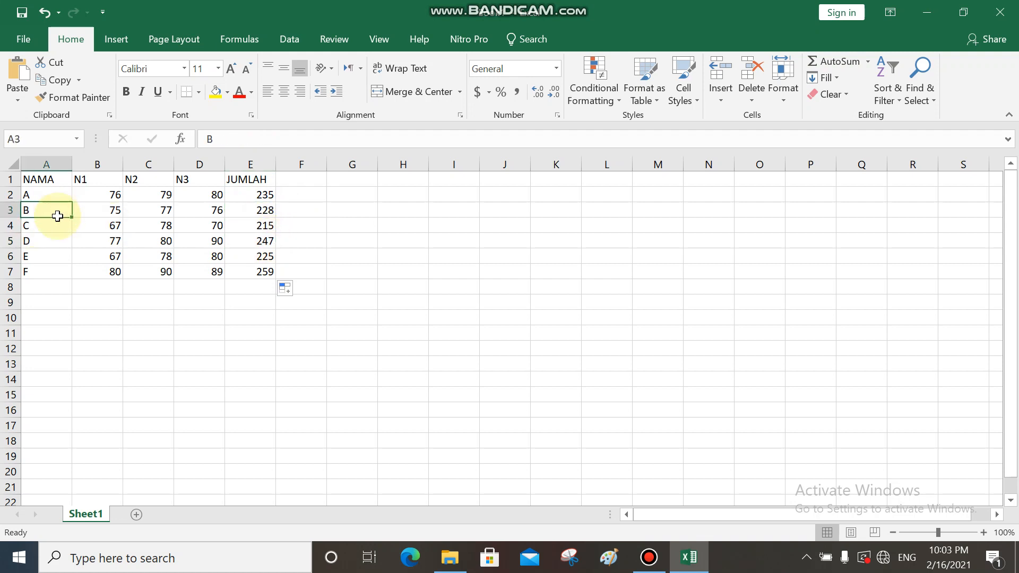
click(51, 271)
click(266, 210)
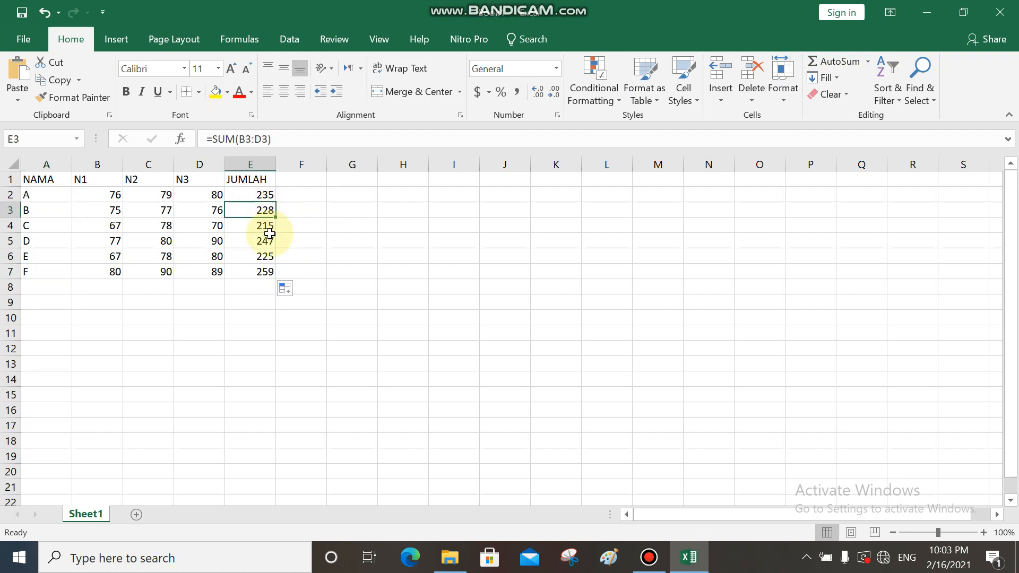
click(267, 229)
click(265, 242)
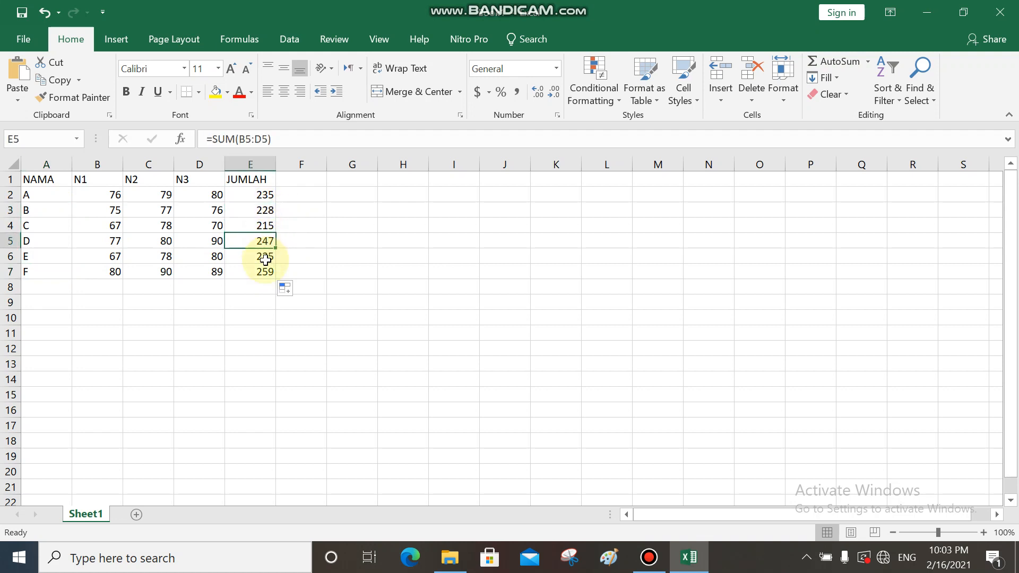
click(266, 259)
click(264, 272)
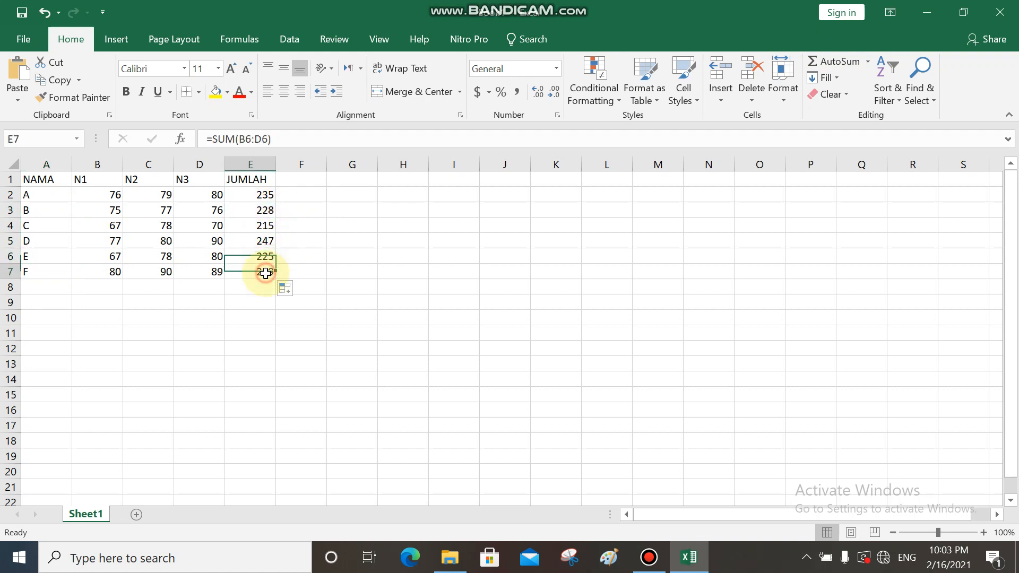
click(266, 199)
click(264, 211)
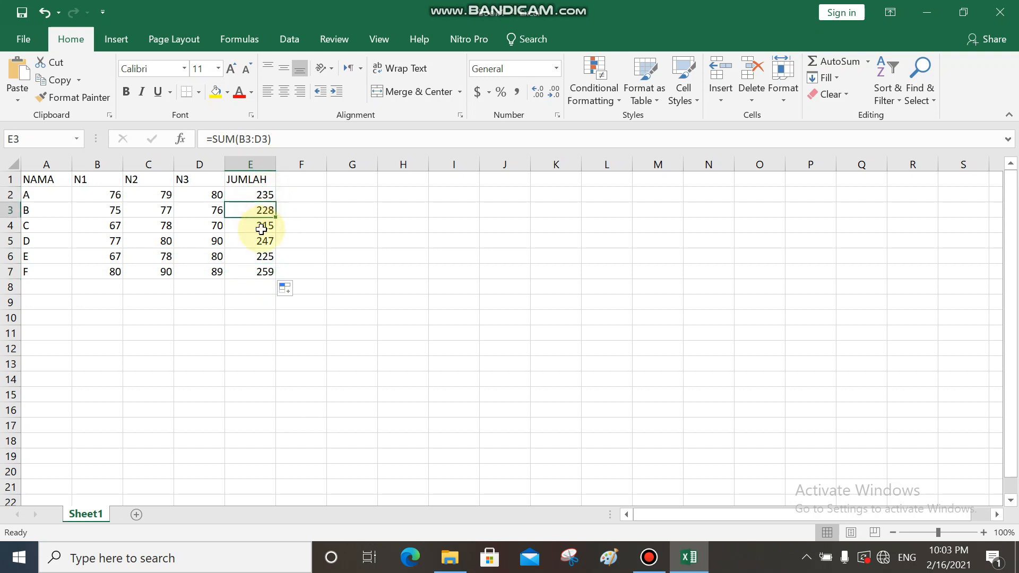
click(261, 229)
click(265, 244)
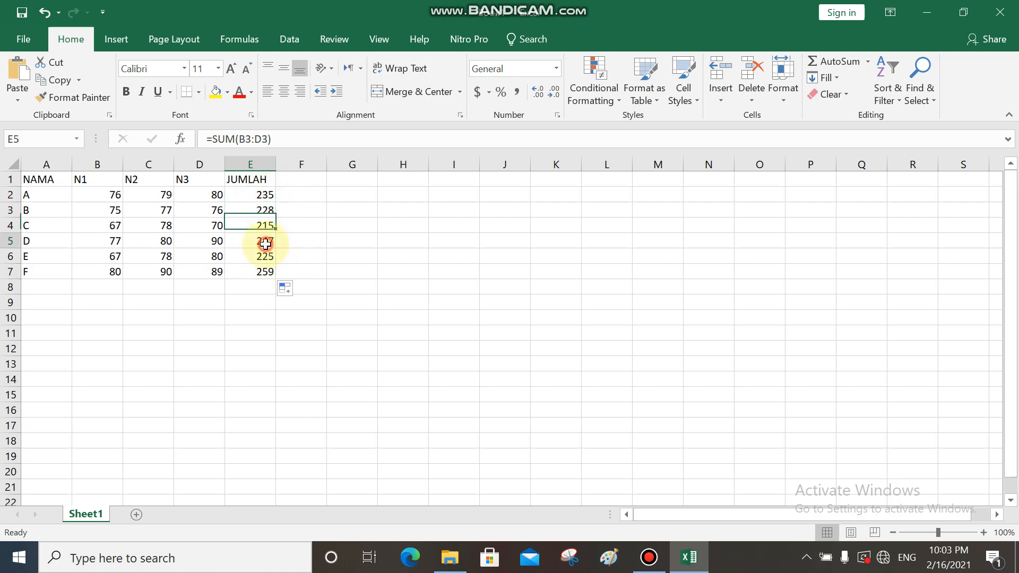
click(261, 179)
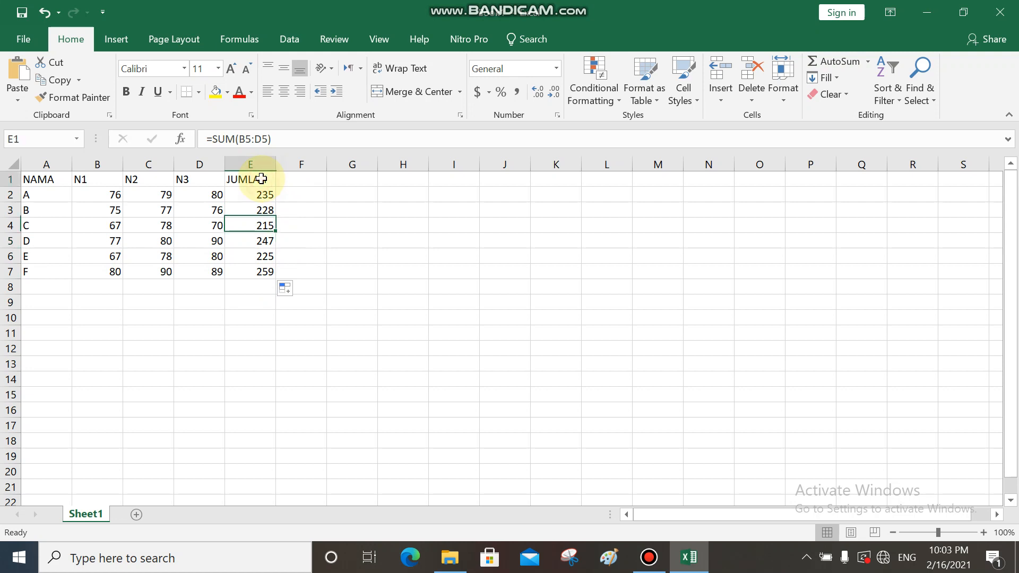